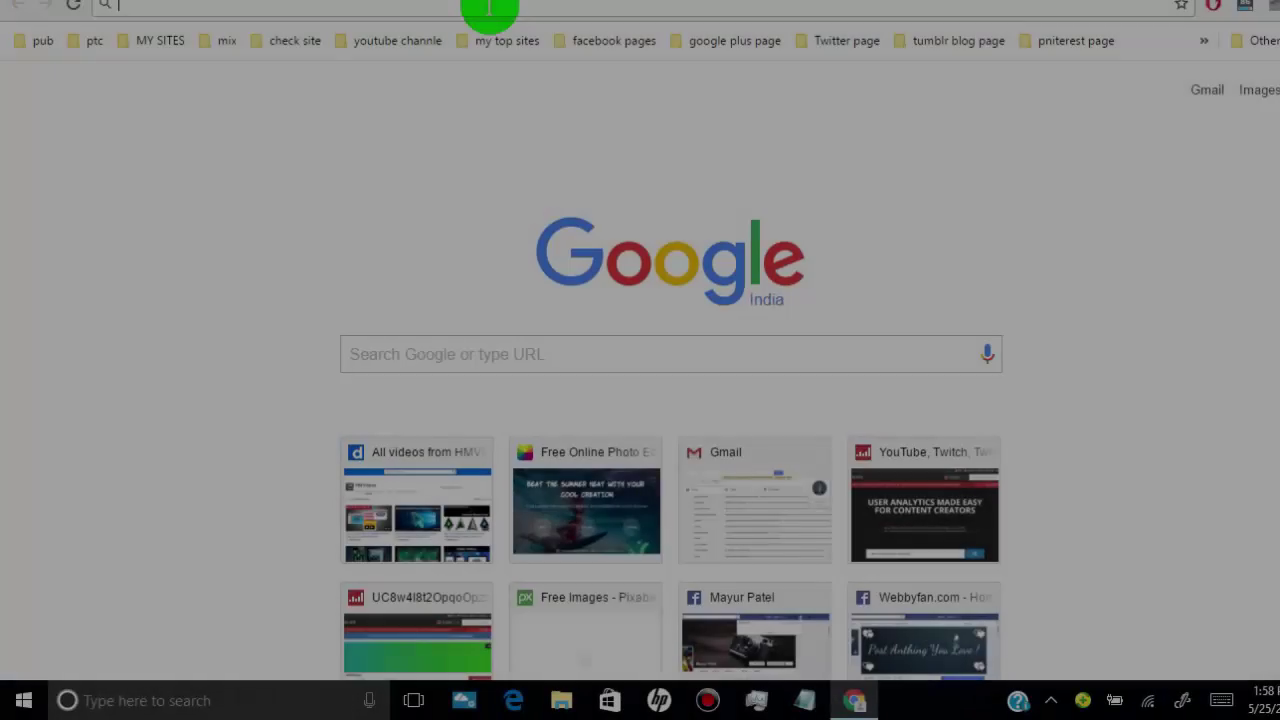
Step: Open the website desktophut.com
text(desk)
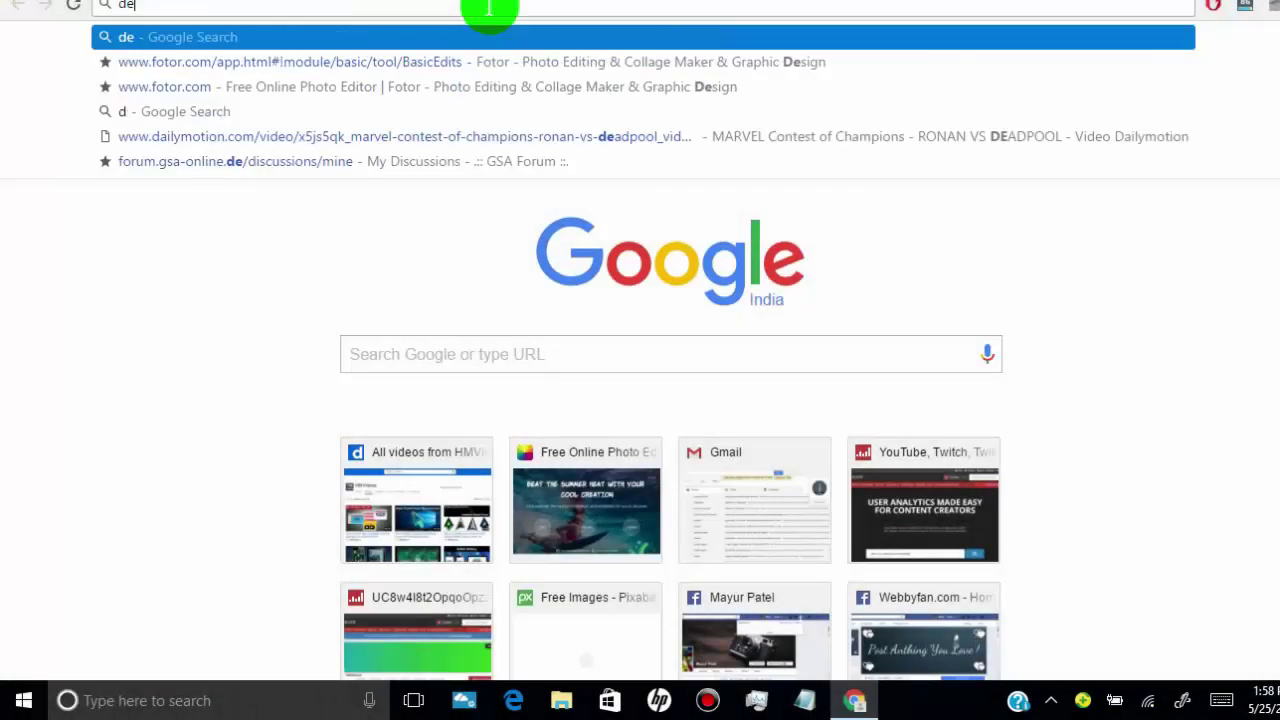
key(BackSpace)
text(t)
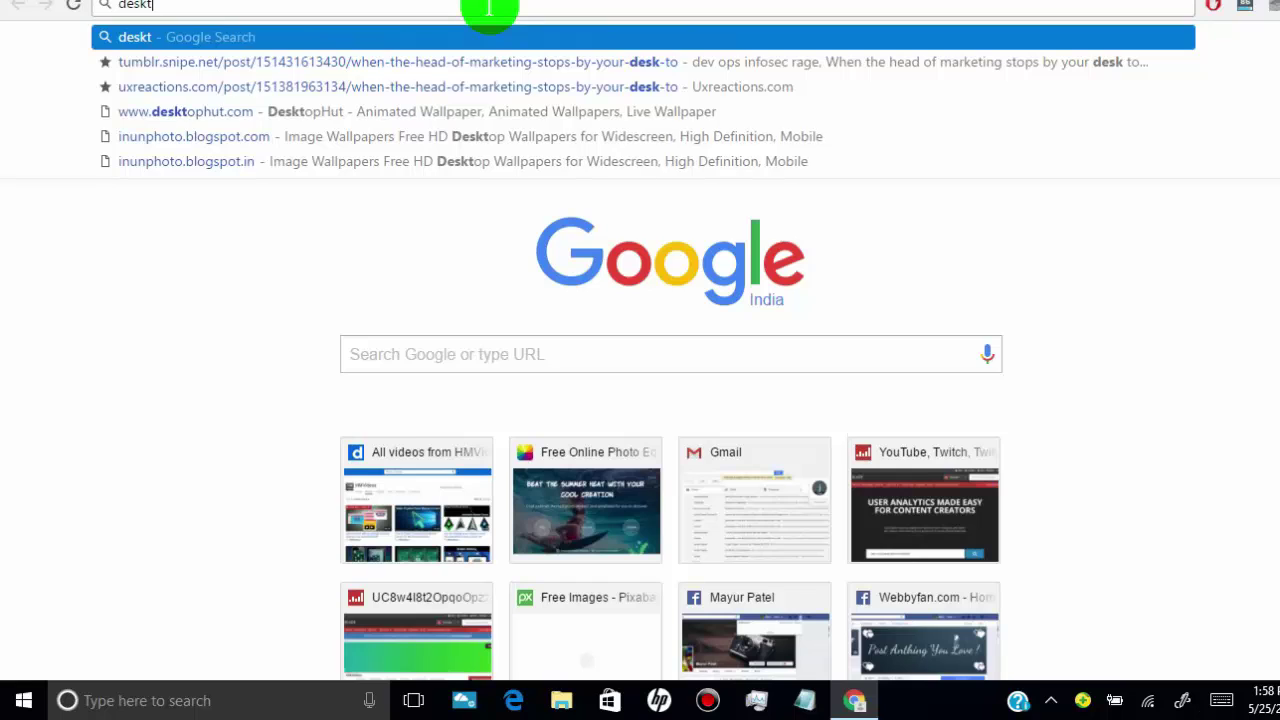
text(ophu)
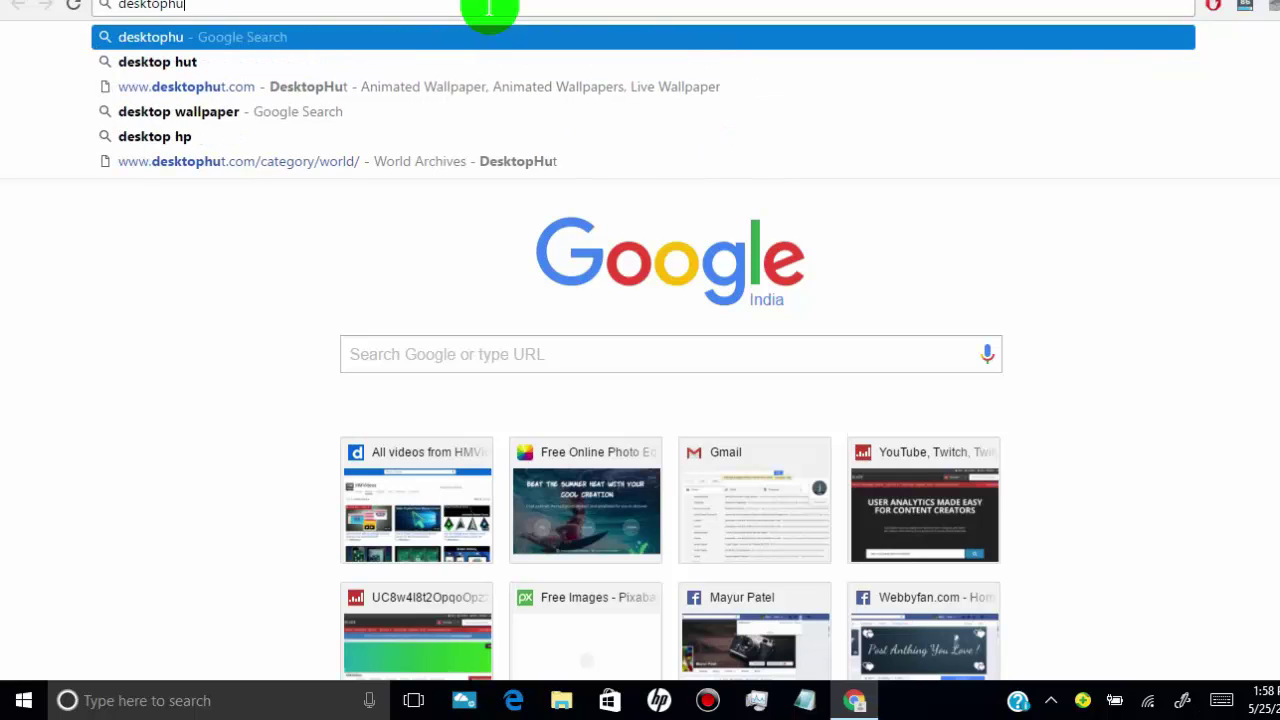
text(t.com)
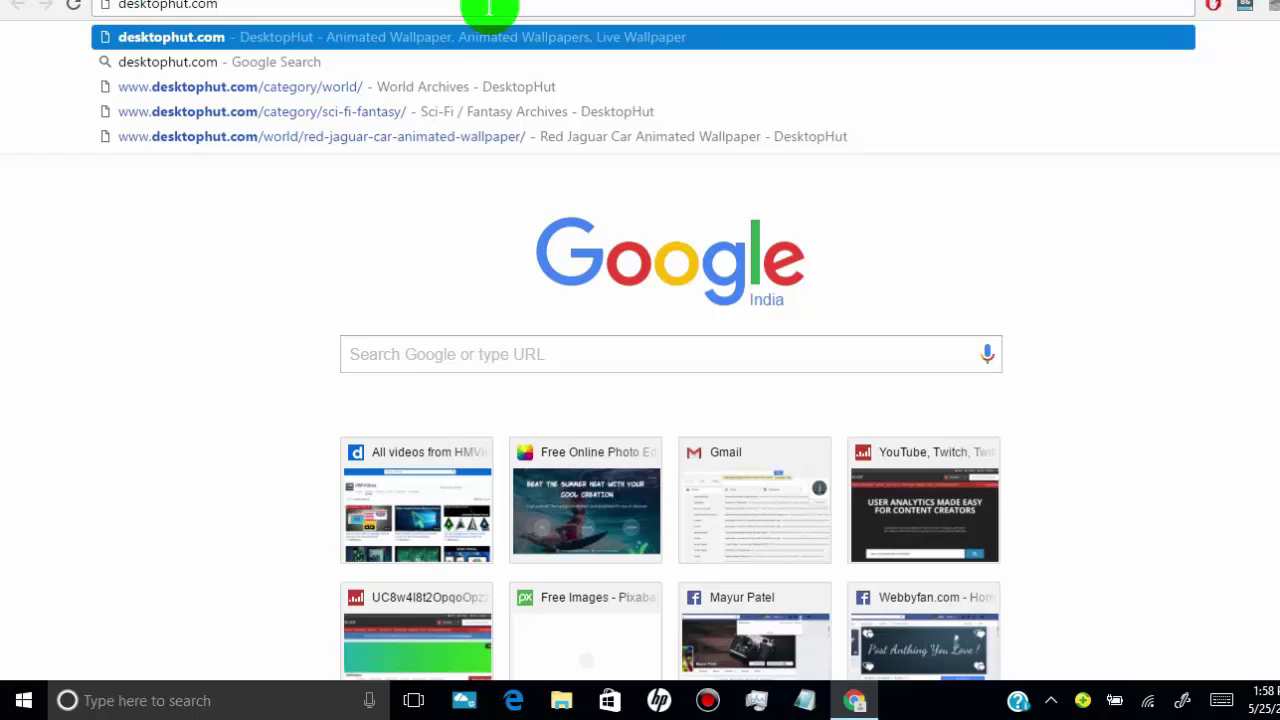
key(Return)
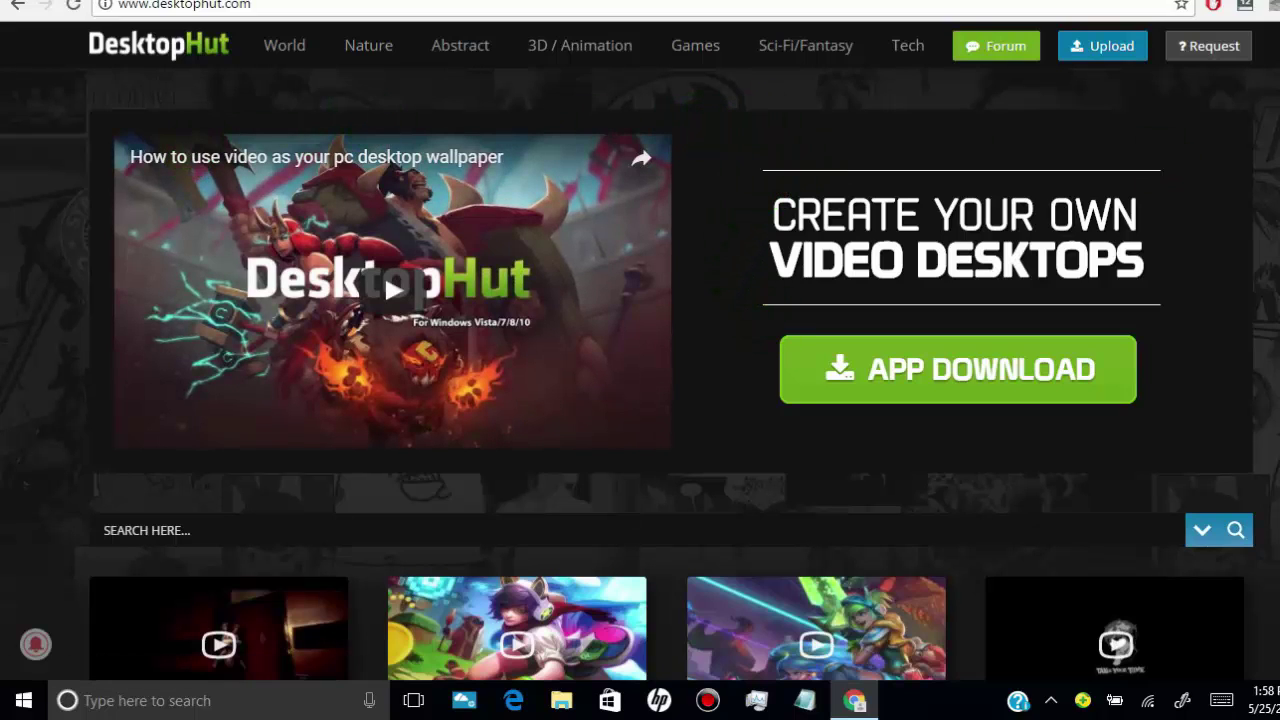
Step: Look over the wallpaper gallery on the home page and open the app download page
scroll(640, 360, down, 10)
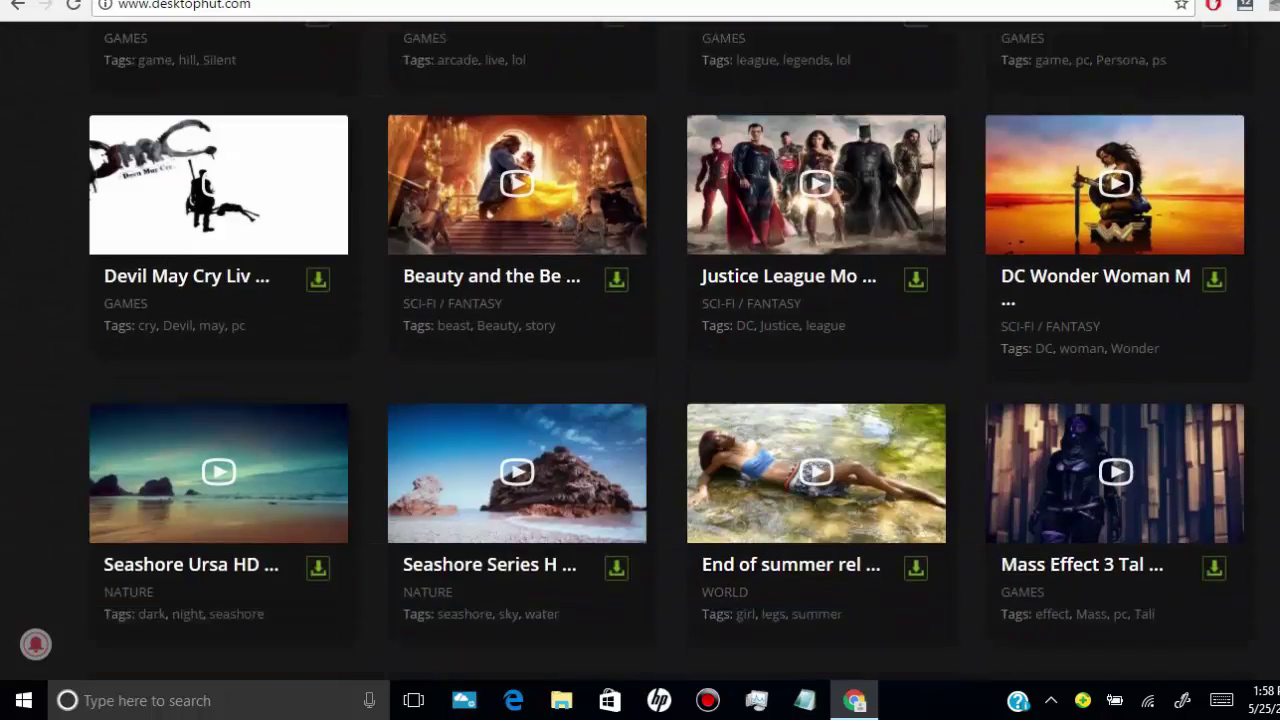
scroll(640, 360, down, 1)
scroll(640, 360, up, 8)
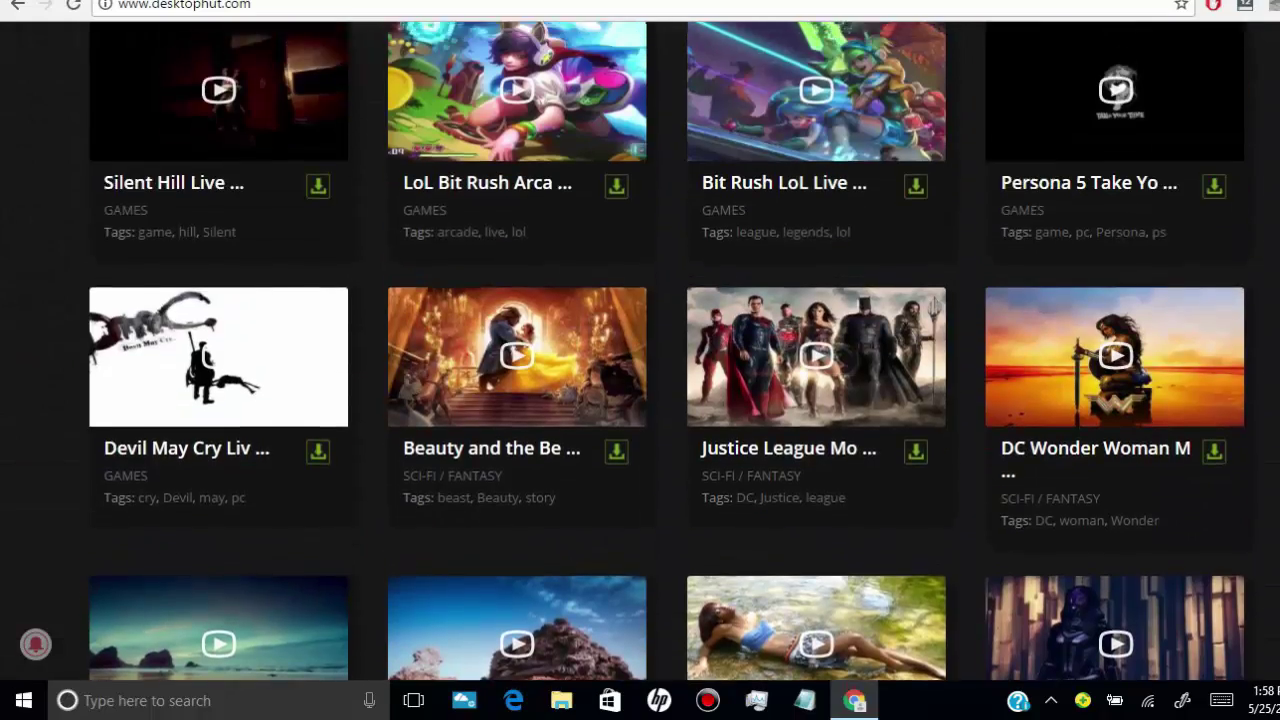
scroll(640, 360, up, 3)
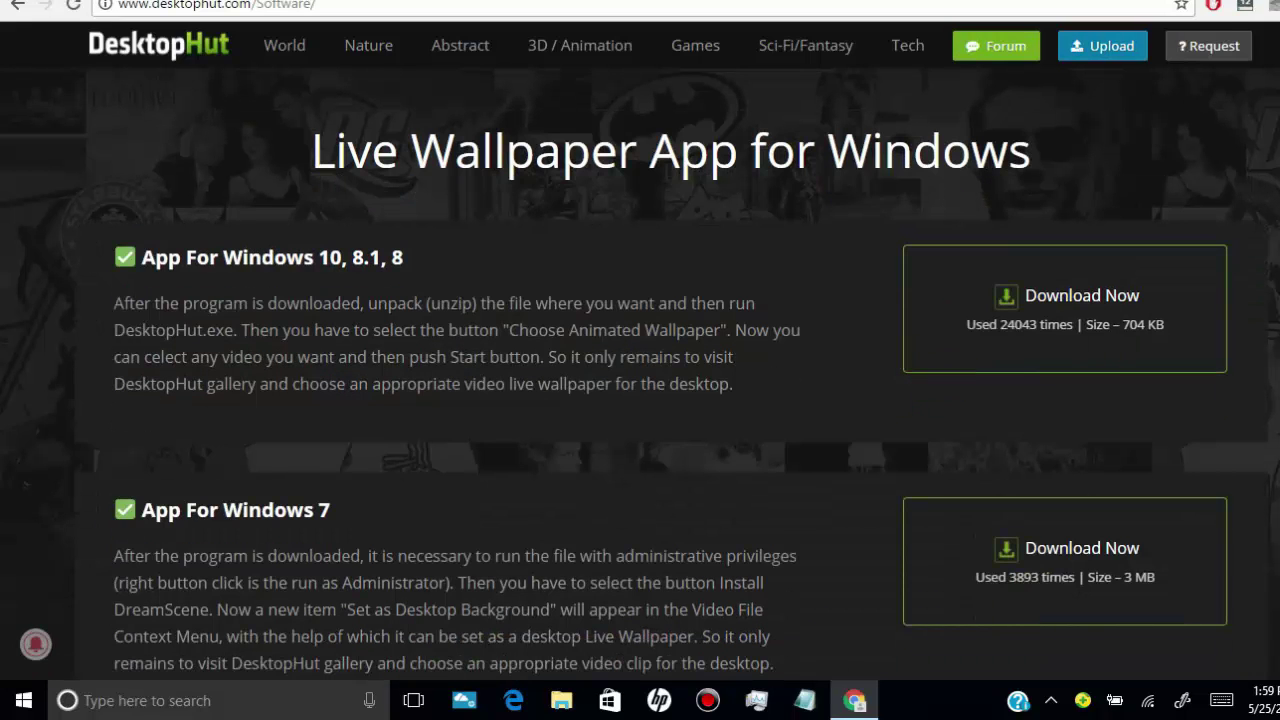
Step: Review the Live Wallpaper App page and download the app version for Windows 10, 8.1 and 8
scroll(240, 214, down, 1)
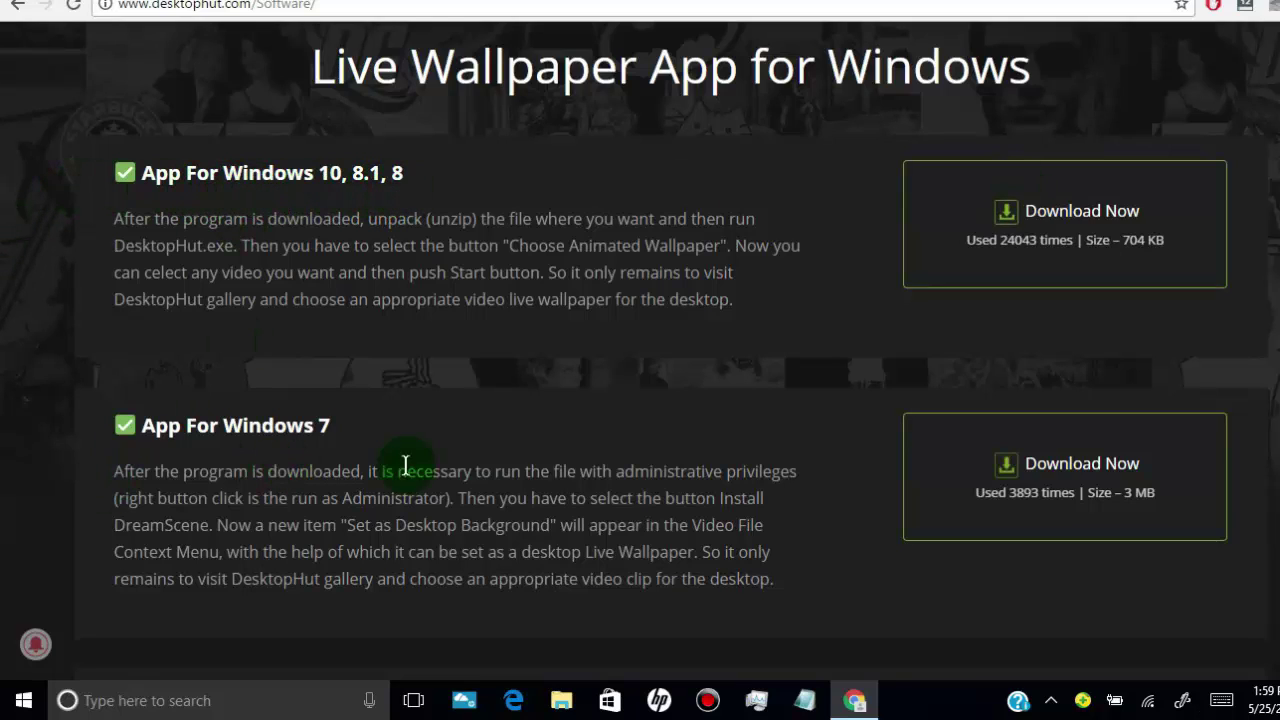
scroll(640, 352, down, 5)
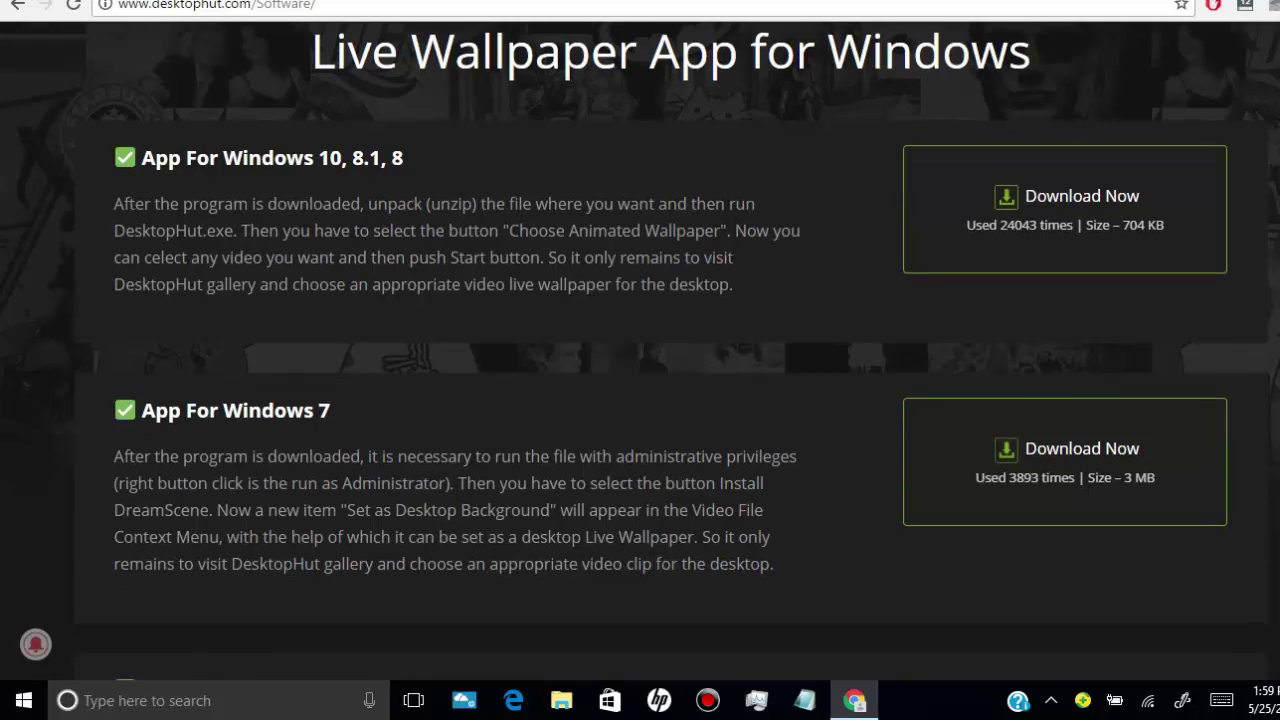
scroll(640, 352, down, 2)
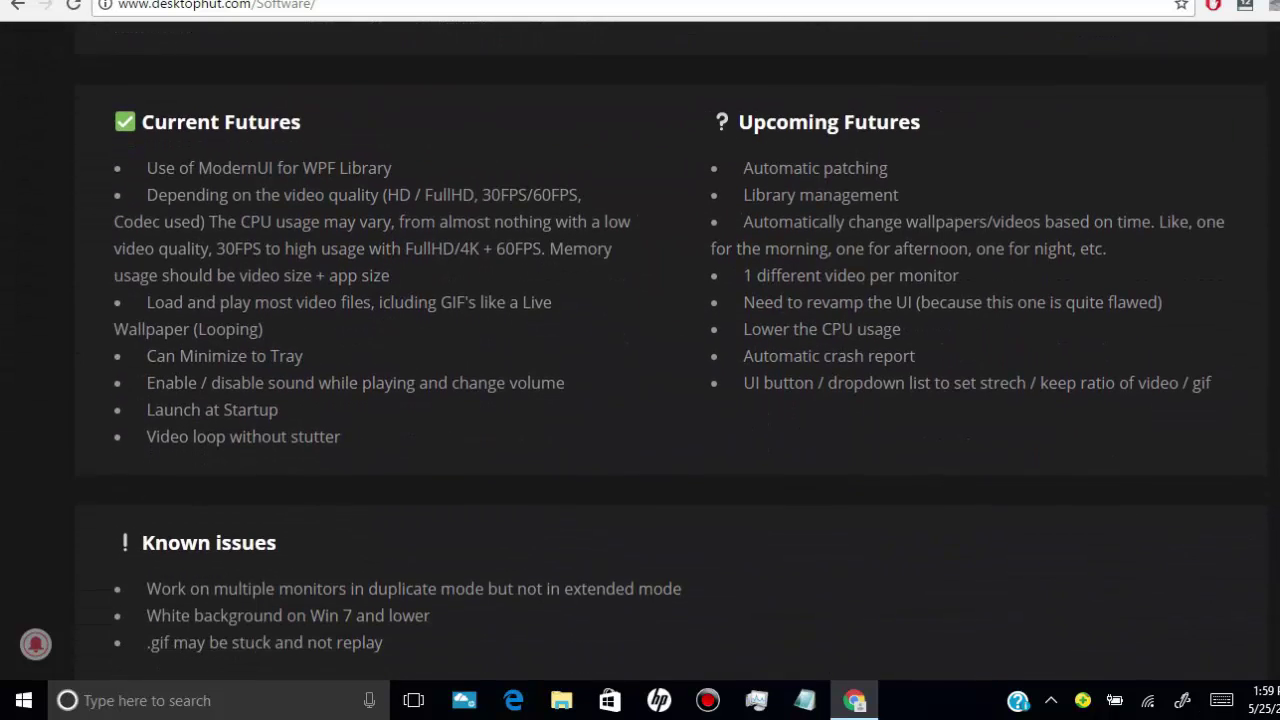
scroll(640, 352, down, 1)
scroll(640, 352, down, 1)
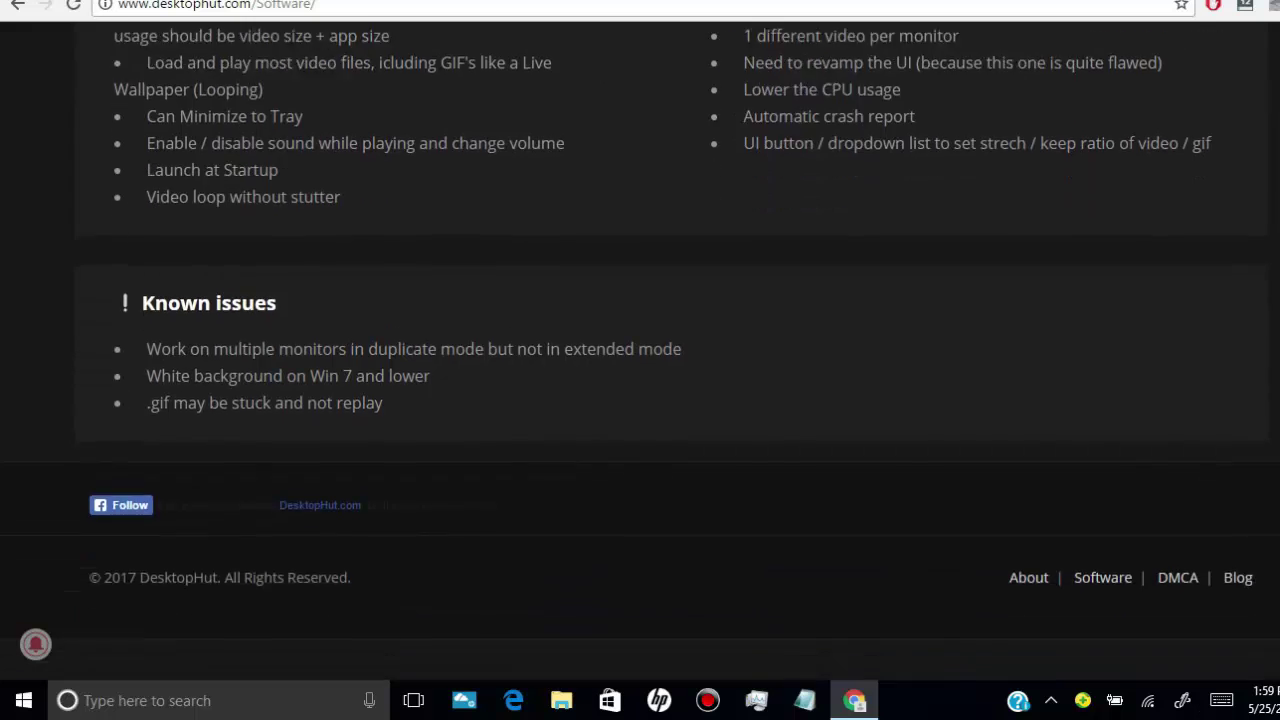
scroll(300, 414, up, 3)
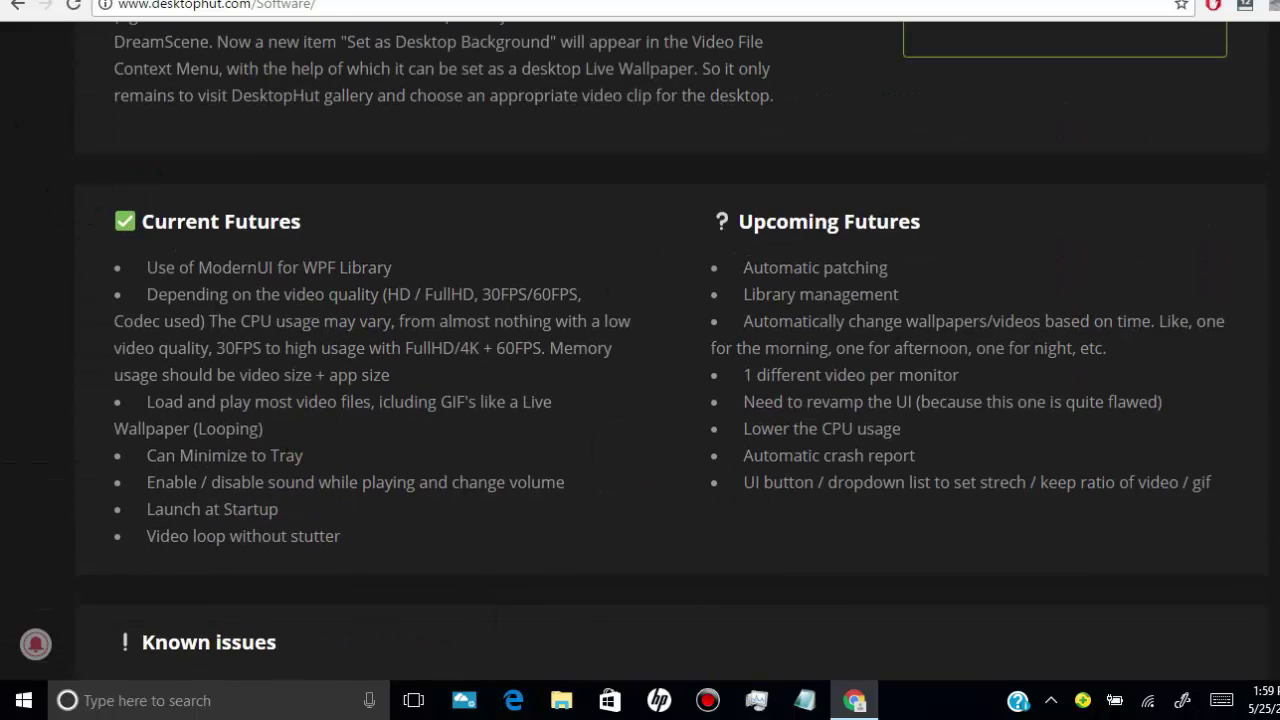
scroll(640, 352, up, 6)
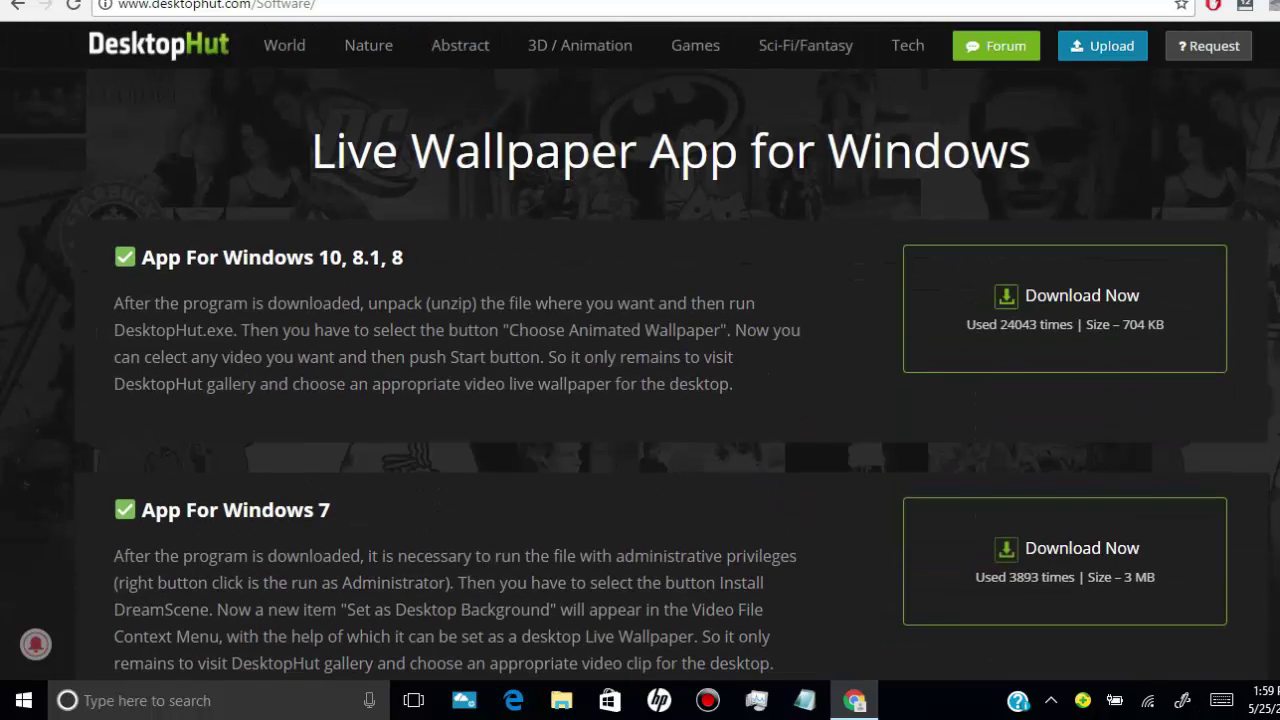
click(1068, 340)
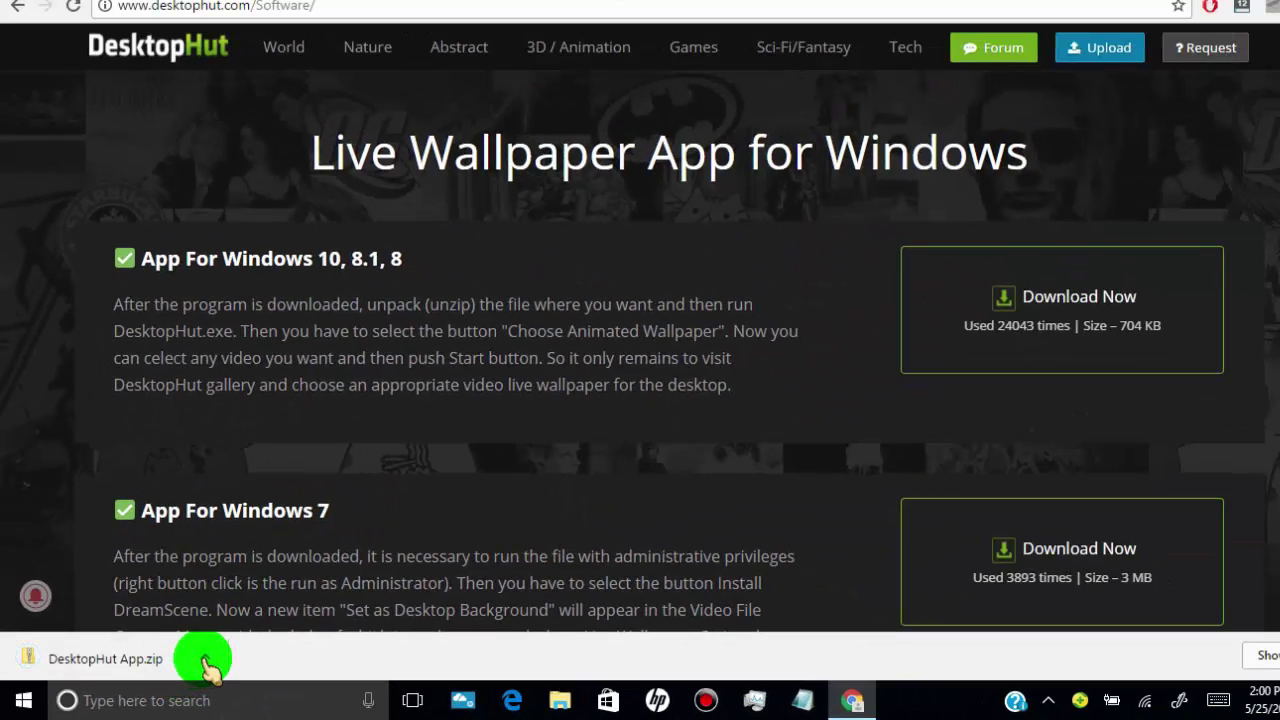
Step: Open the downloaded DesktopHut App.zip and extract all its files to the DesktopHut App folder in Downloads
click(205, 660)
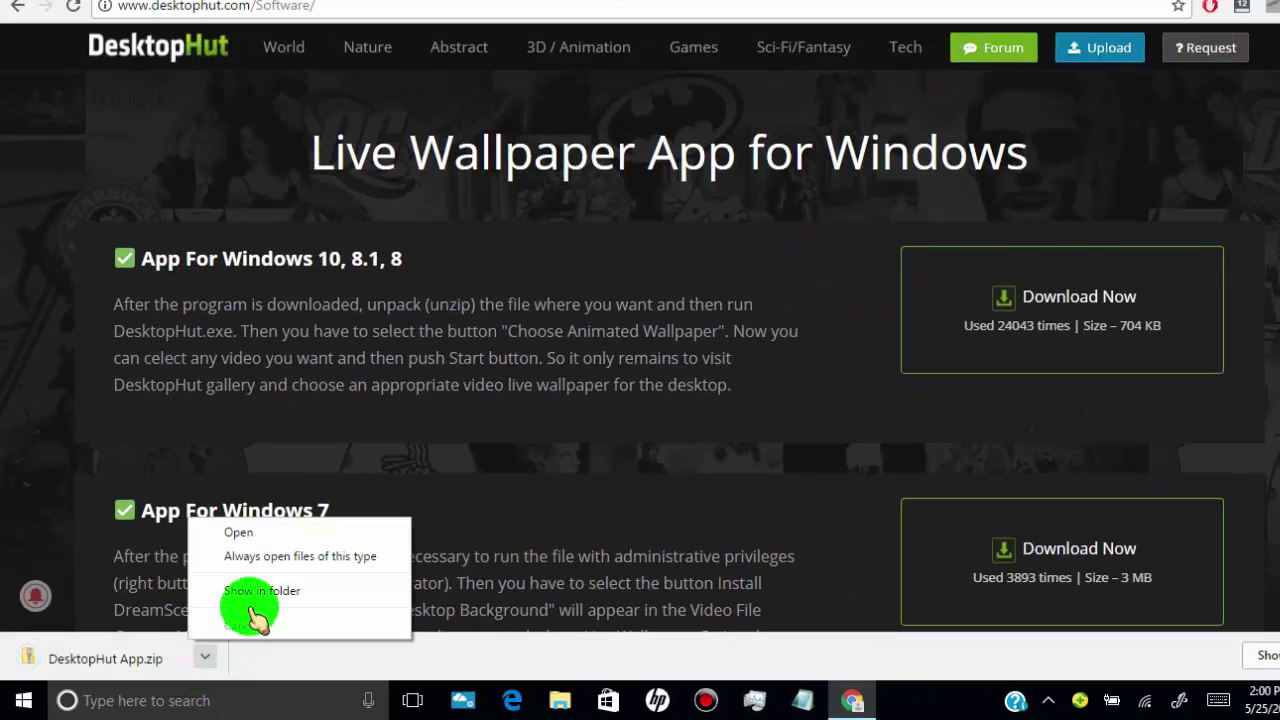
click(240, 532)
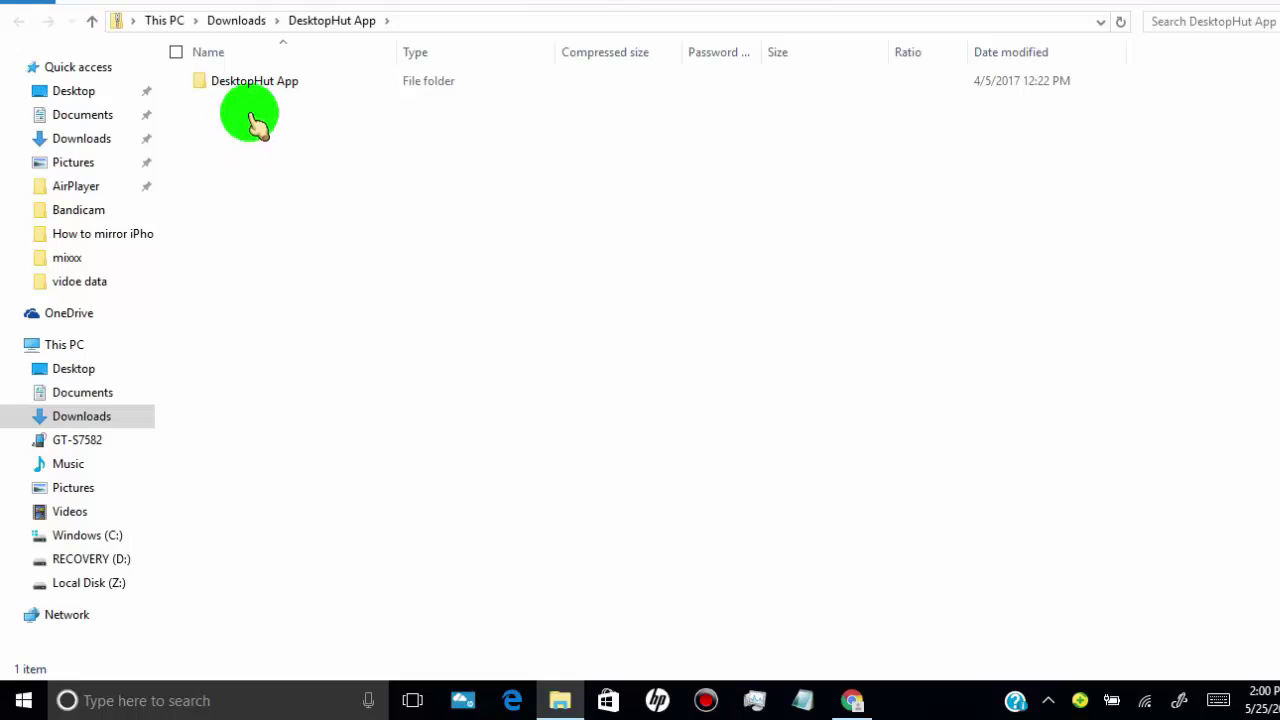
double_click(265, 86)
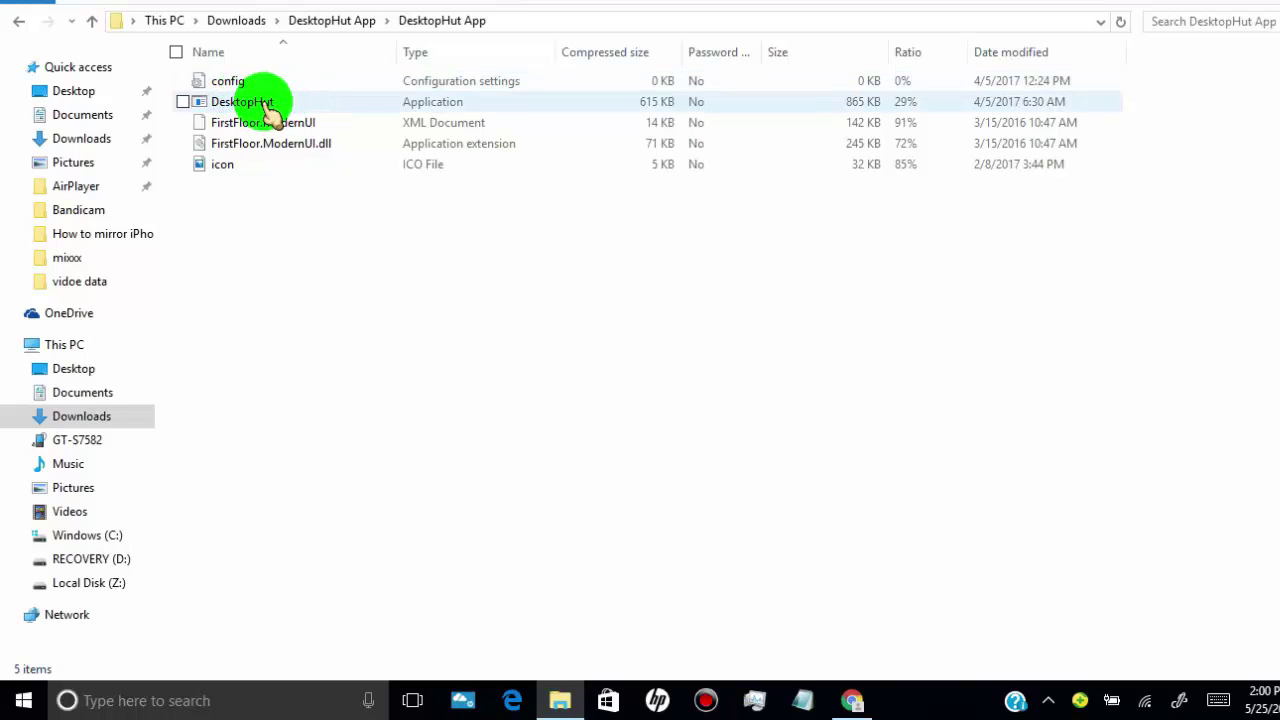
click(268, 110)
double_click(268, 110)
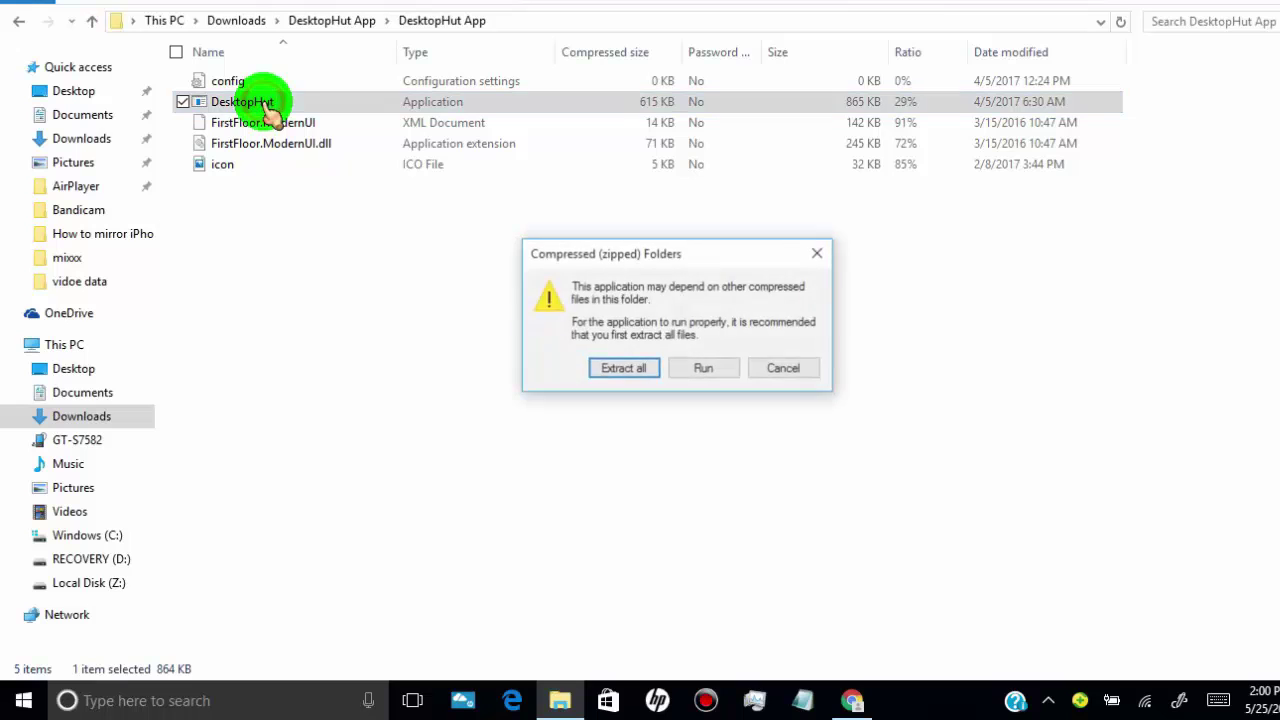
click(626, 370)
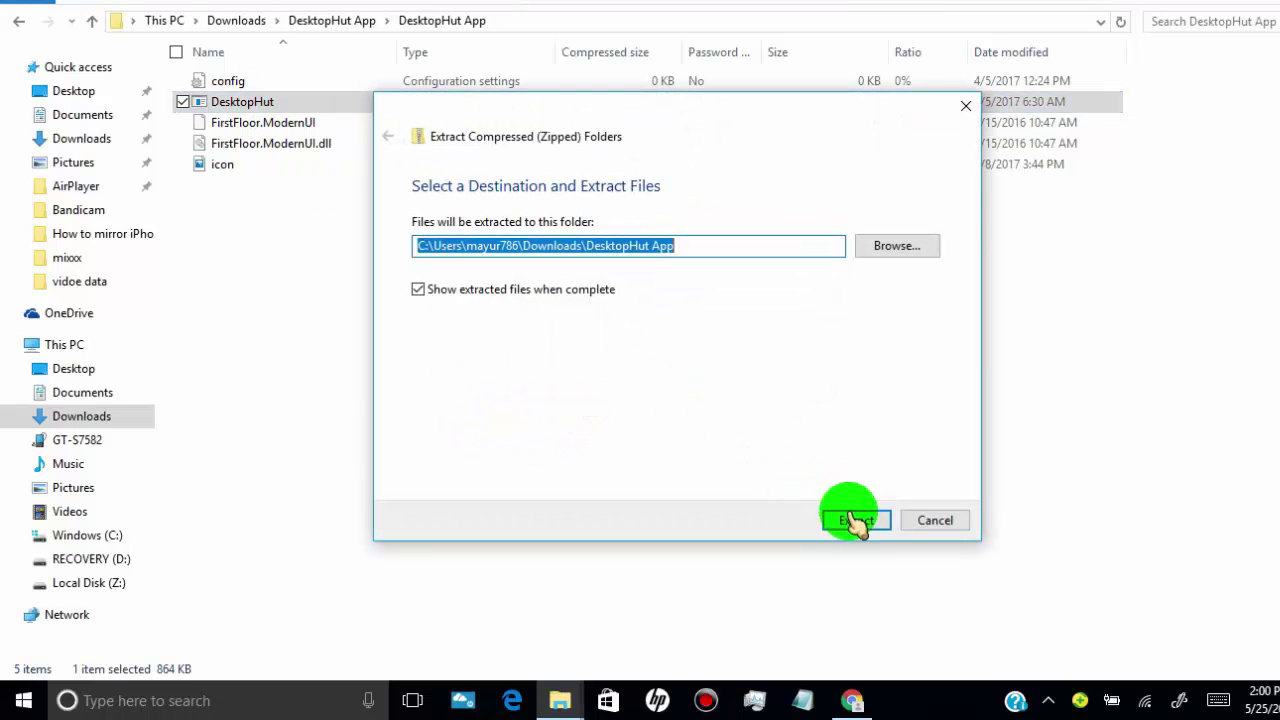
click(856, 521)
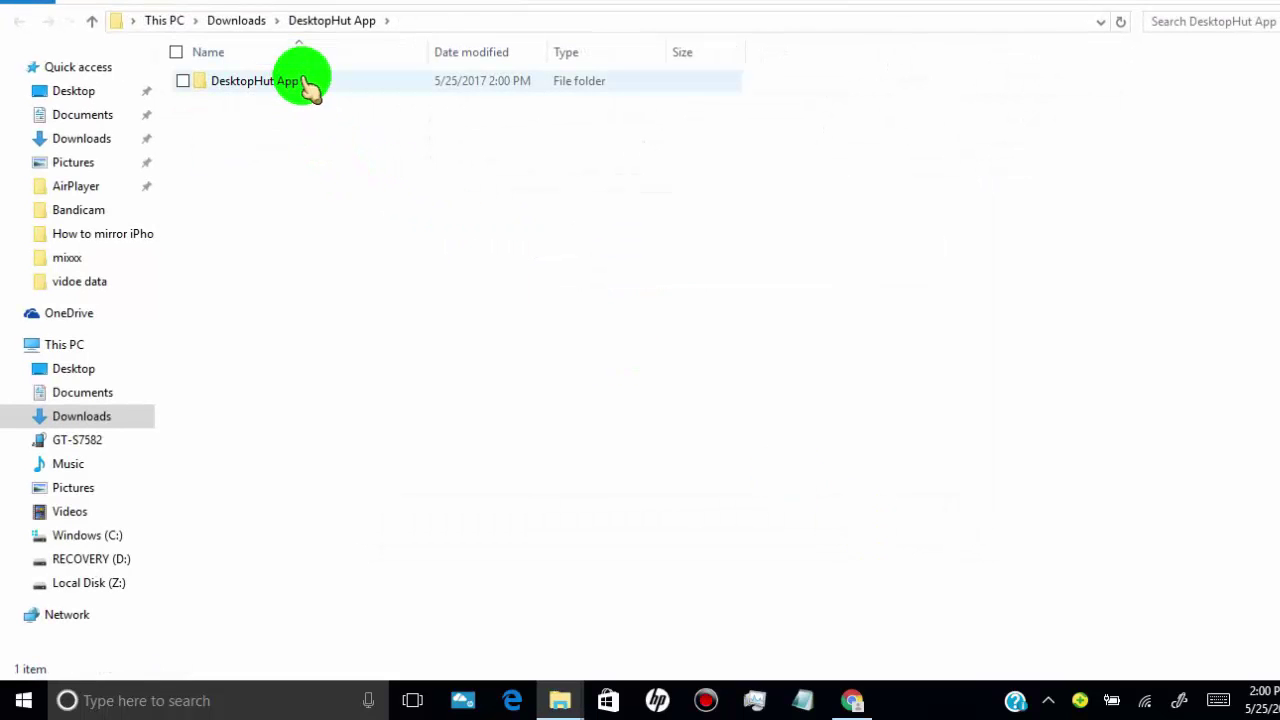
Step: Open the extracted DesktopHut App folder, then launch DesktopHut from its desktop shortcut and reposition its window on the desktop
double_click(305, 85)
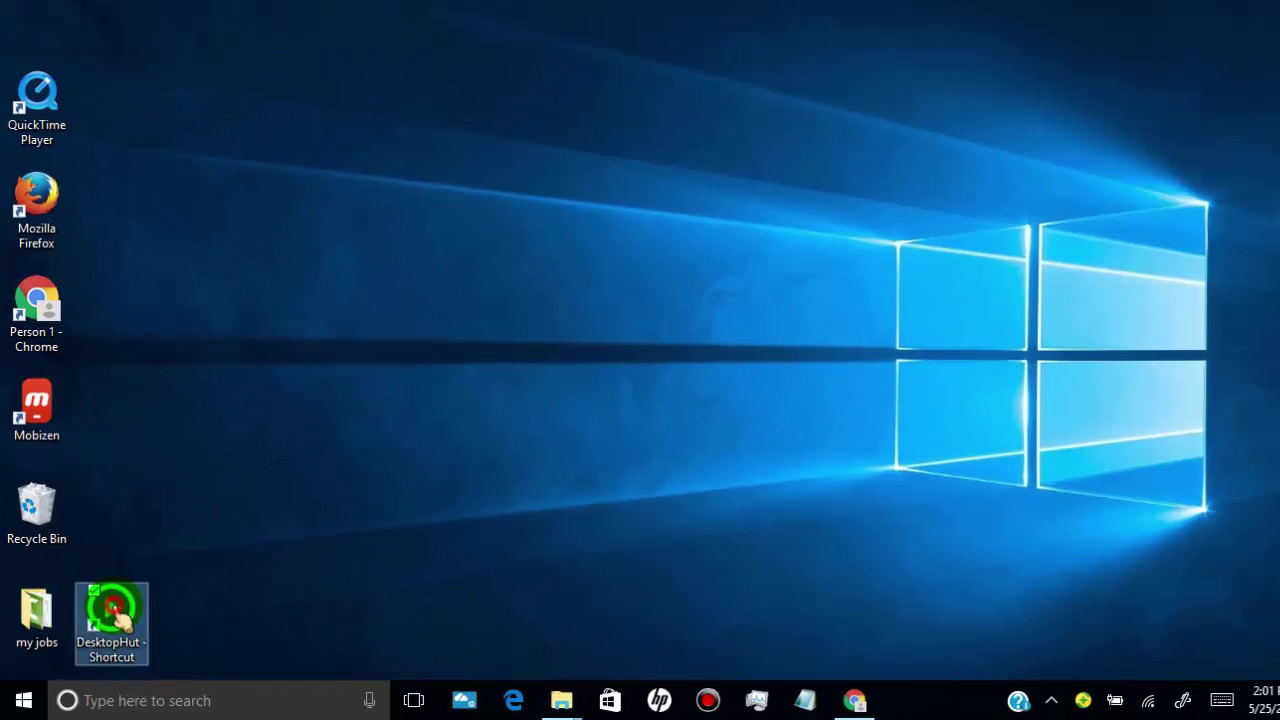
double_click(117, 618)
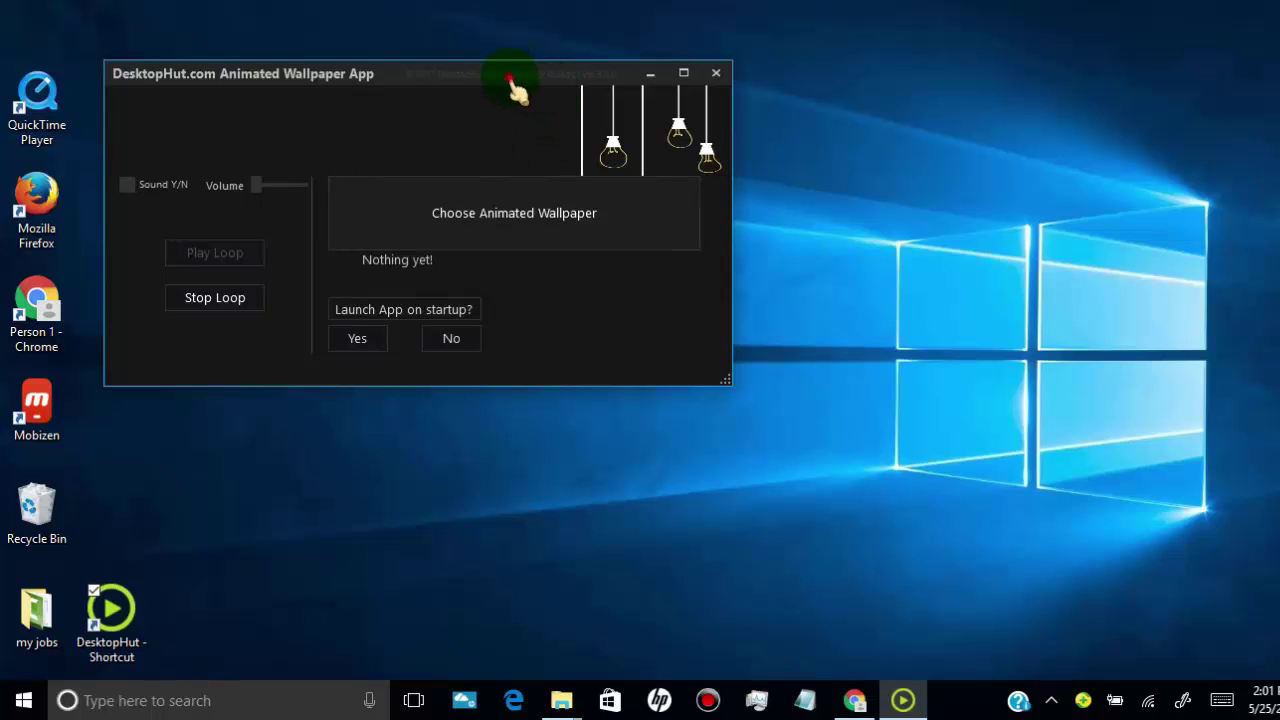
drag(520, 82, 691, 94)
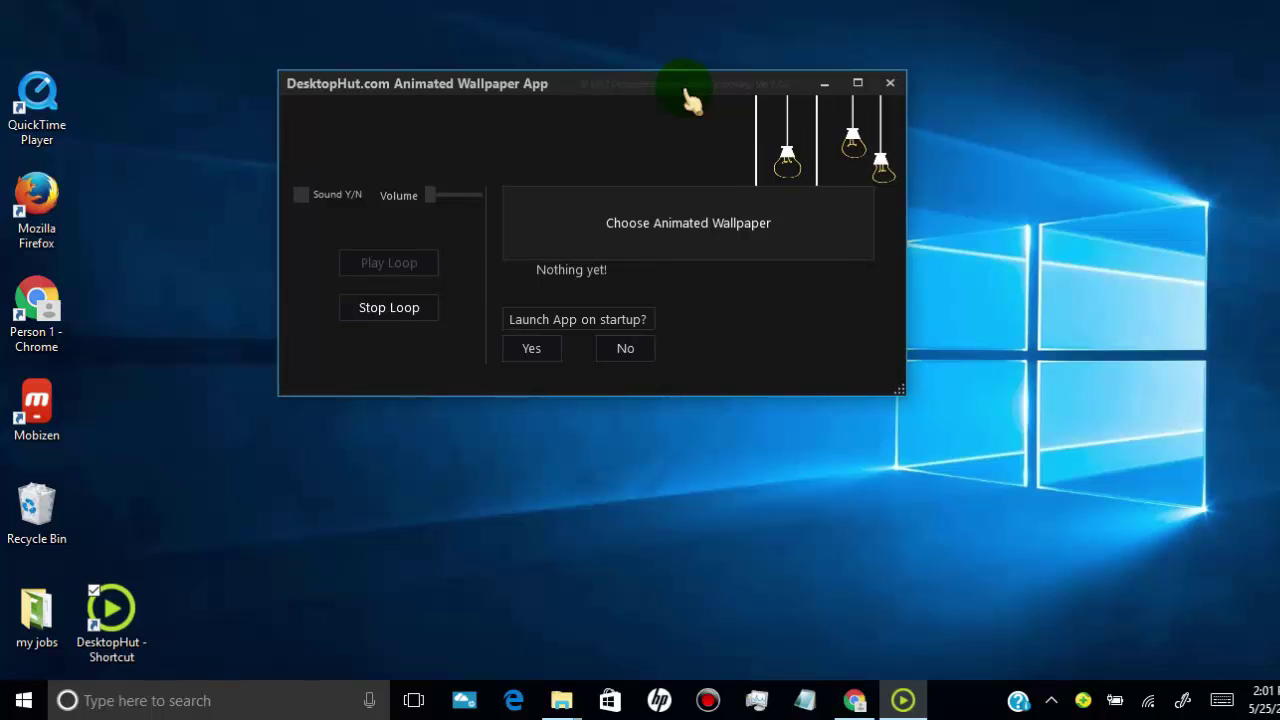
Step: Switch to Chrome and browse the World, Nature and Abstract wallpaper categories on the DesktopHut site
click(854, 700)
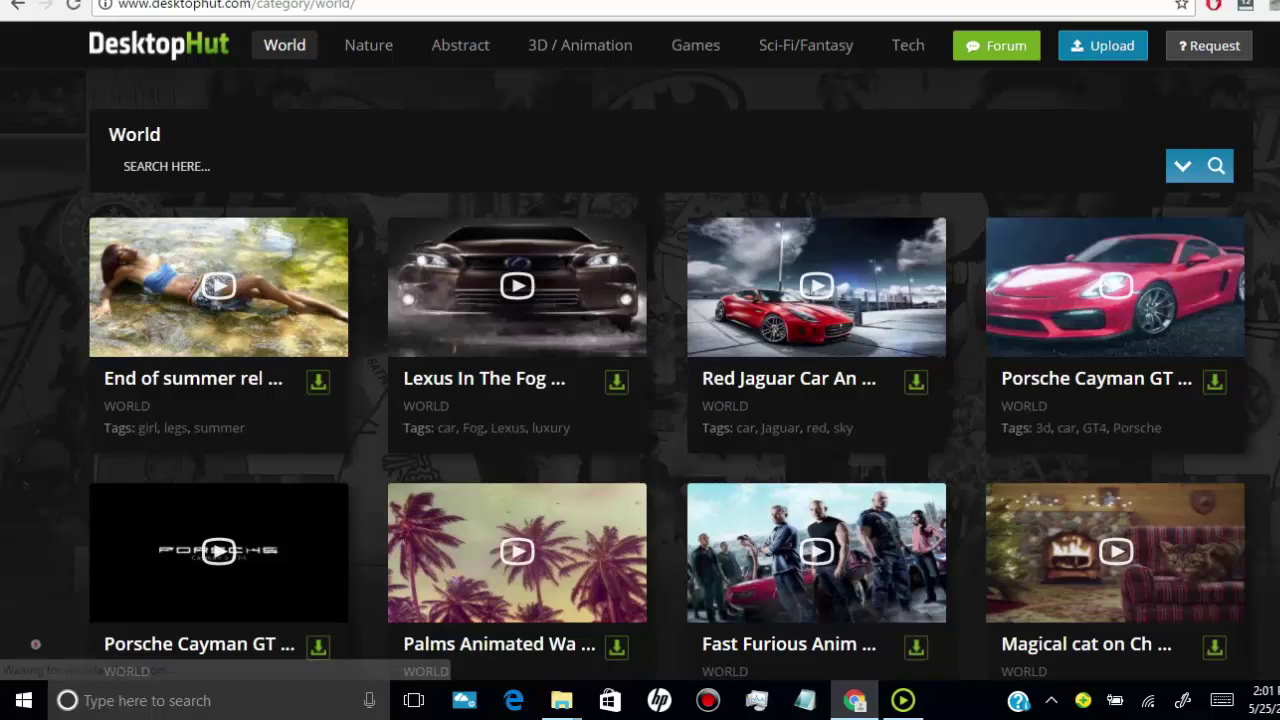
scroll(640, 360, down, 1)
scroll(640, 360, down, 4)
scroll(640, 360, up, 5)
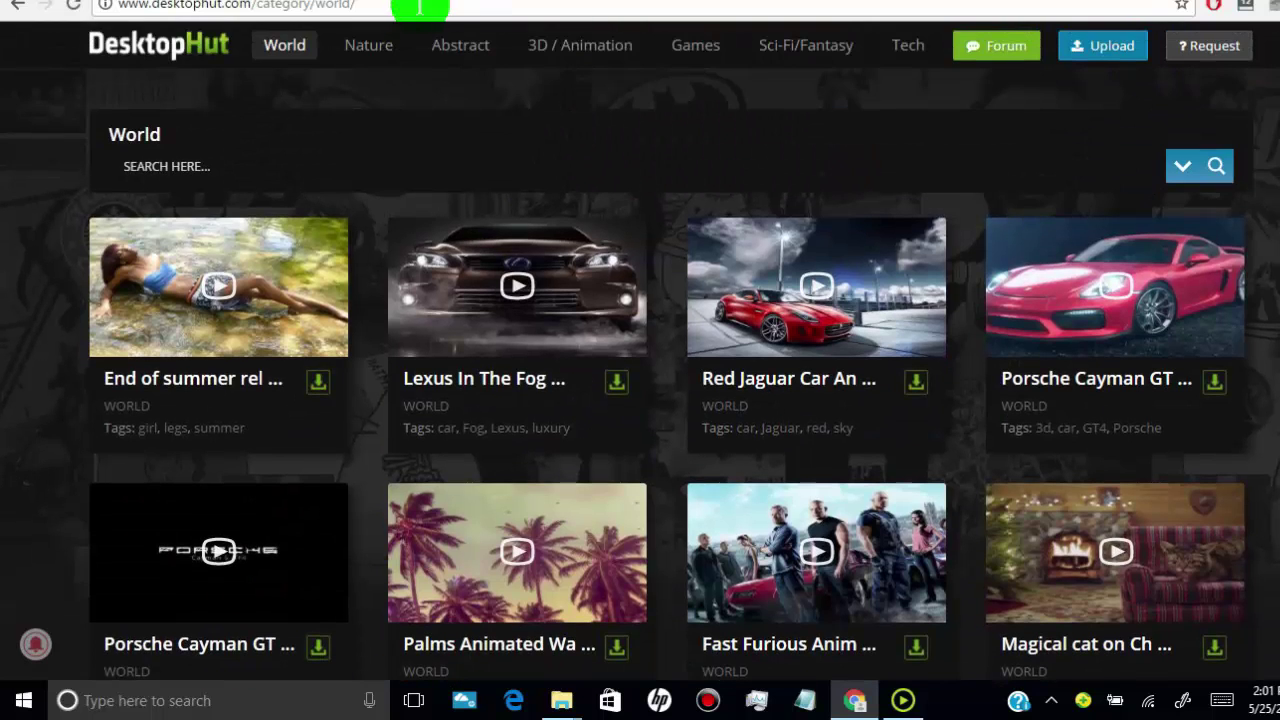
click(368, 45)
scroll(640, 360, down, 2)
scroll(640, 360, up, 2)
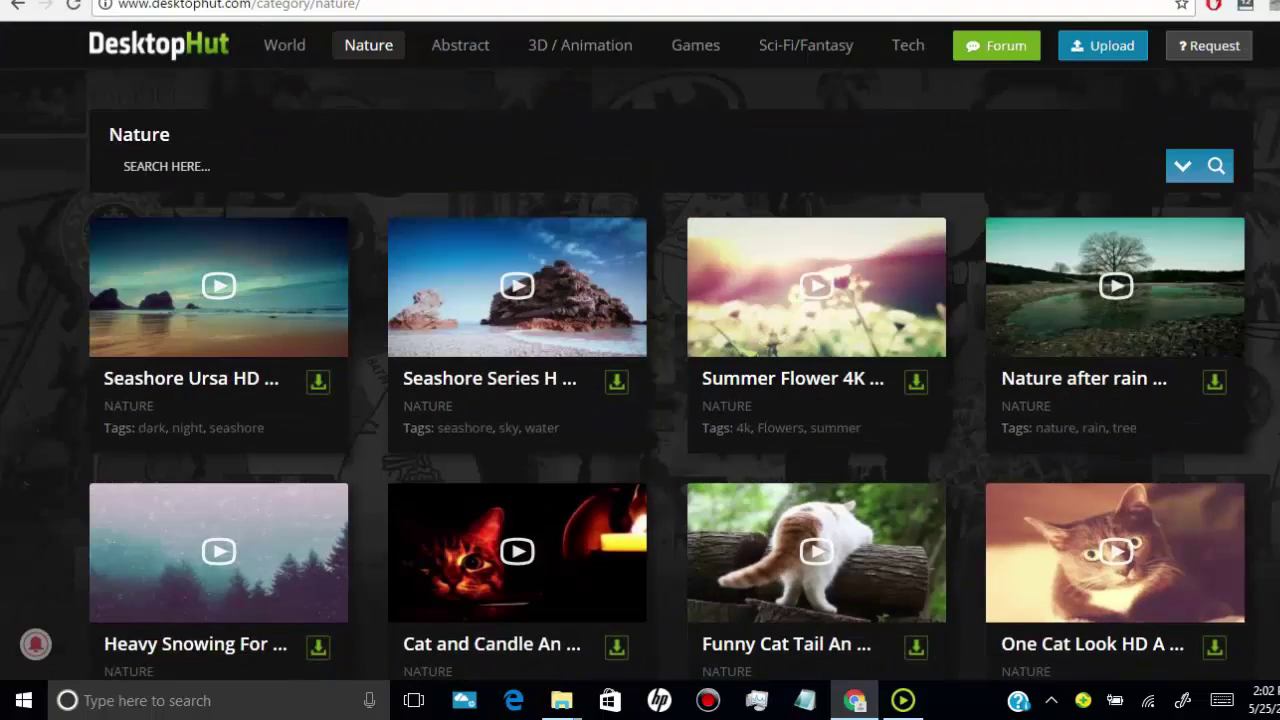
click(462, 46)
scroll(640, 360, down, 1)
scroll(803, 63, up, 1)
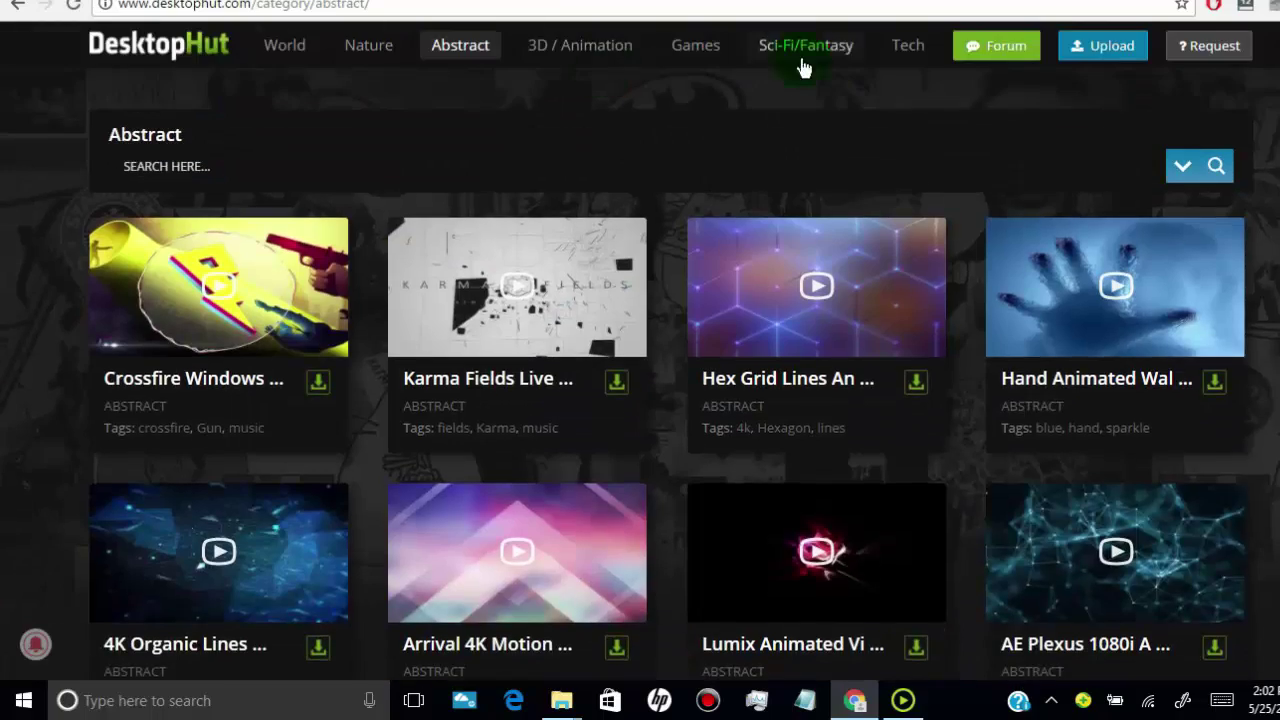
Step: Open the Red Jaguar Car Animated Wallpaper from the World category and download its video file
click(283, 46)
scroll(760, 243, down, 2)
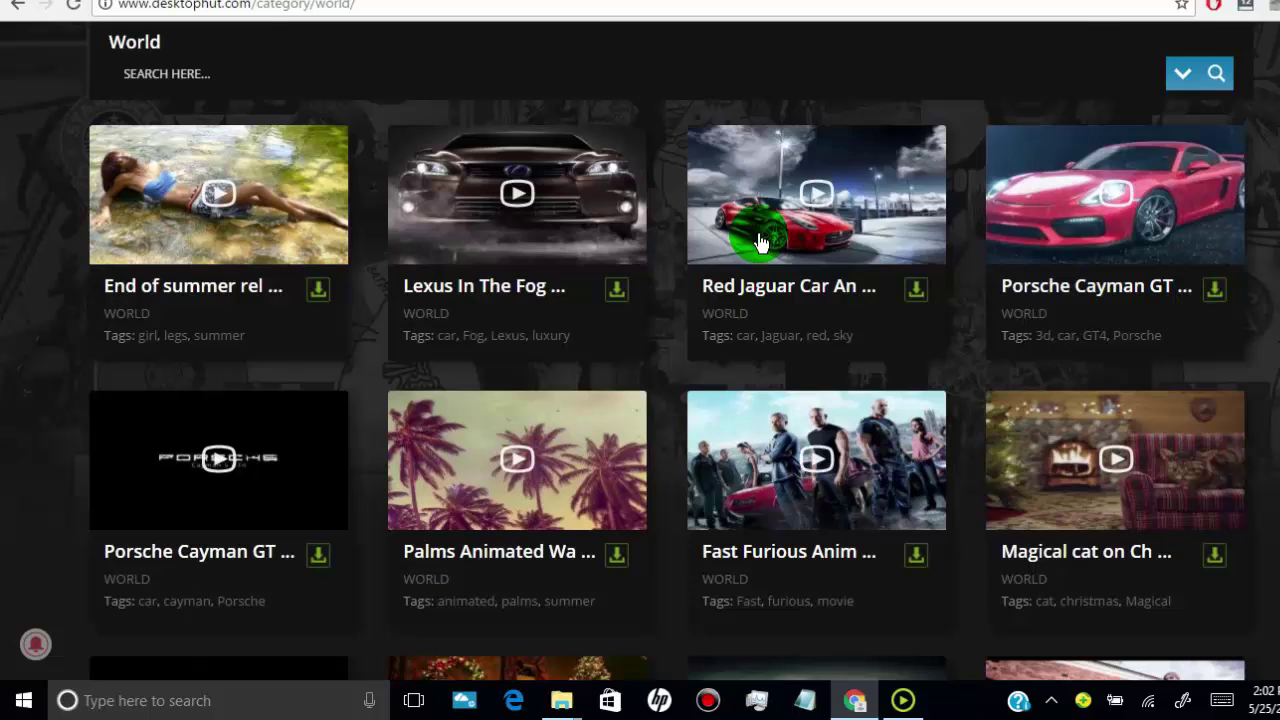
click(811, 204)
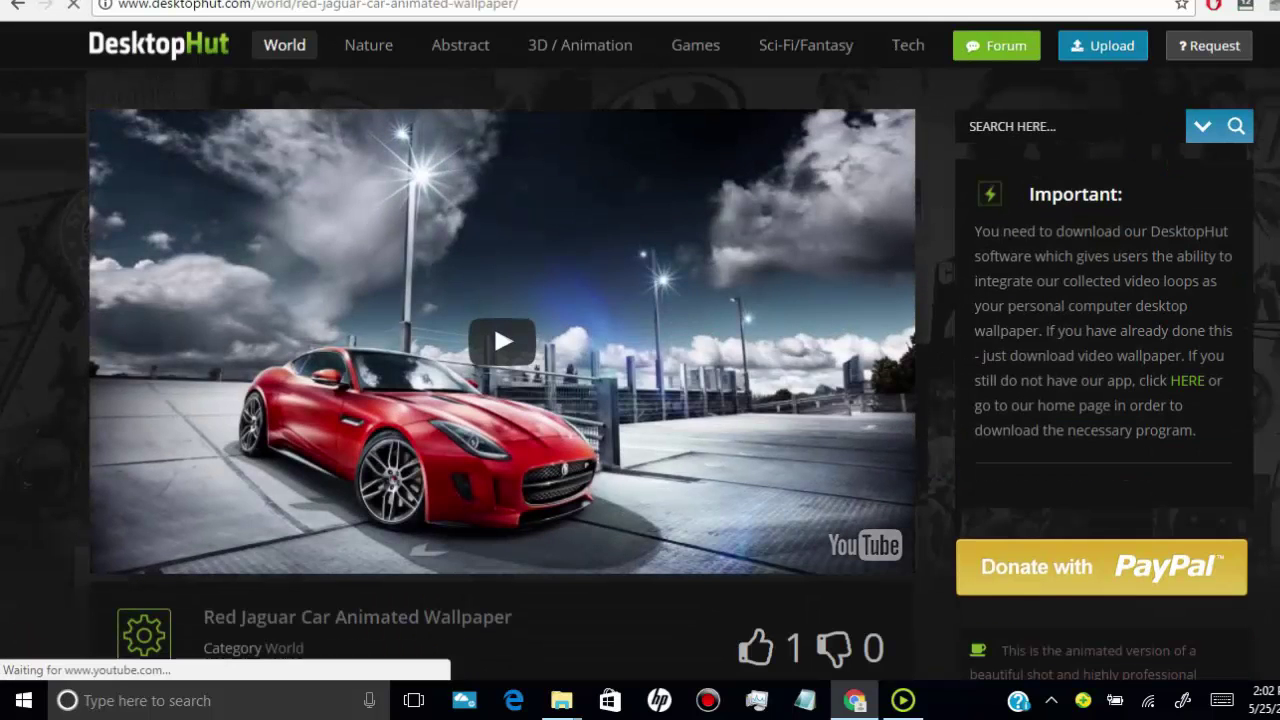
scroll(640, 350, down, 4)
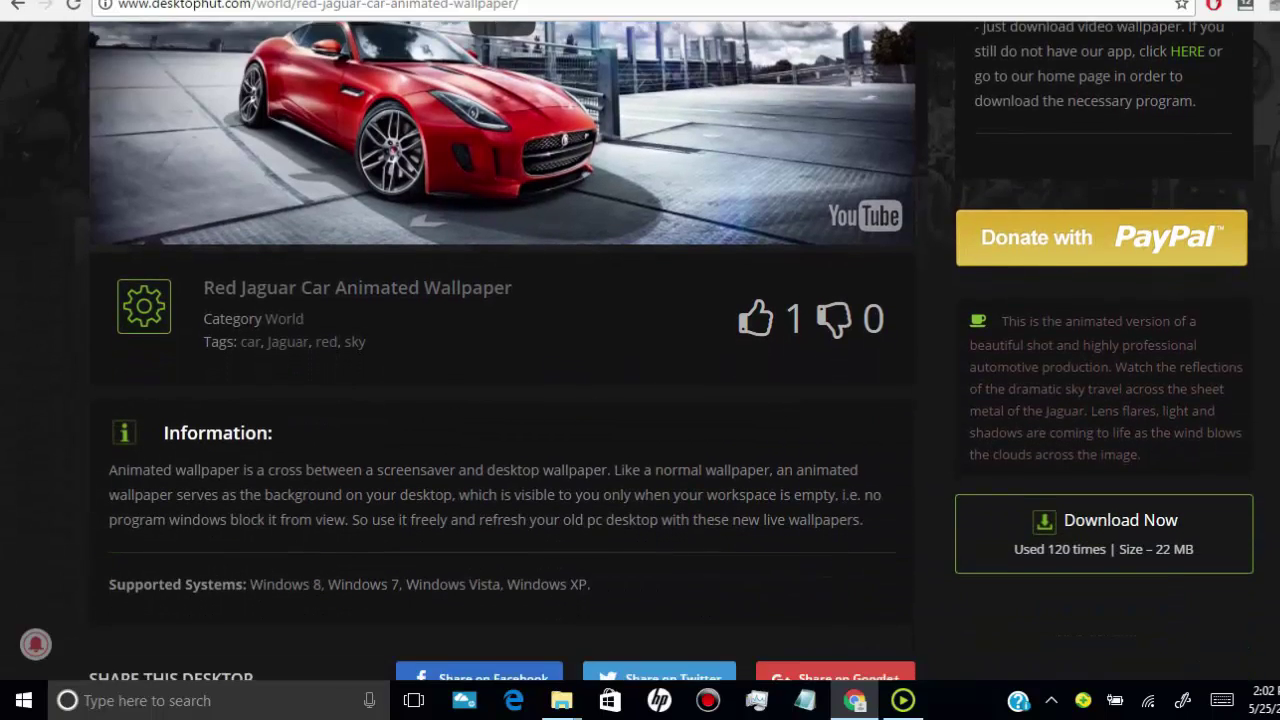
scroll(640, 350, down, 2)
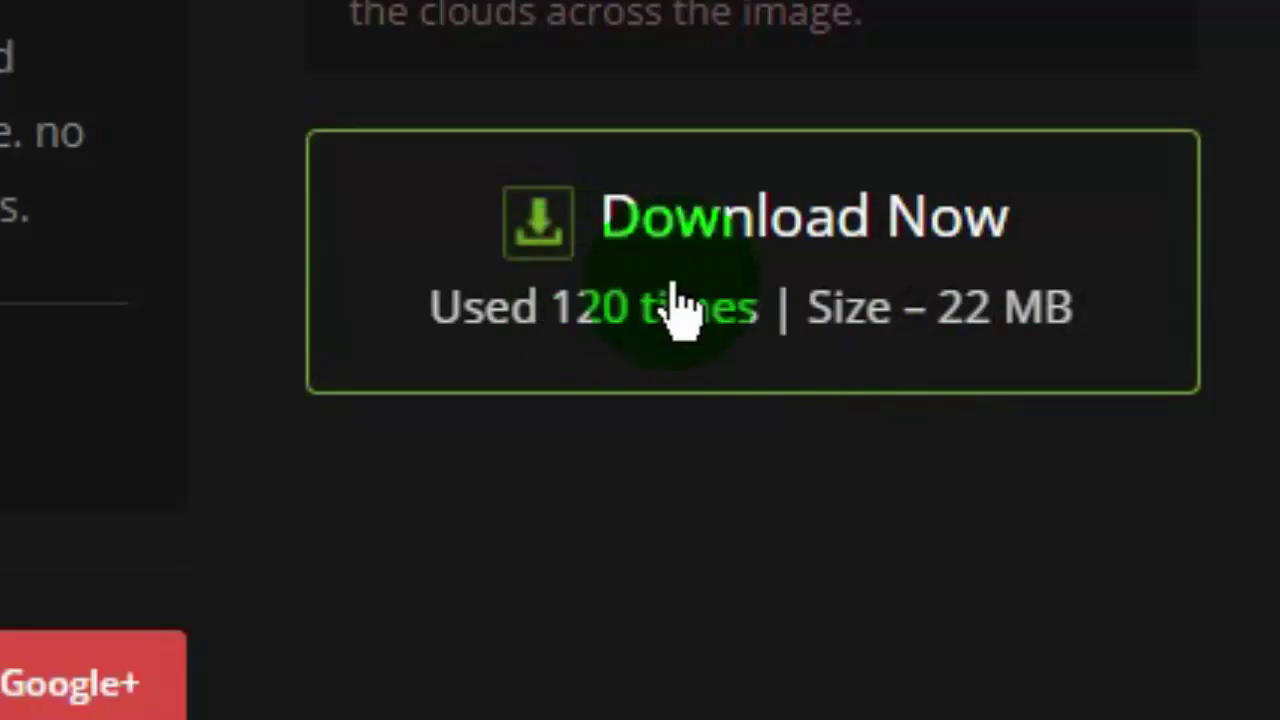
click(805, 315)
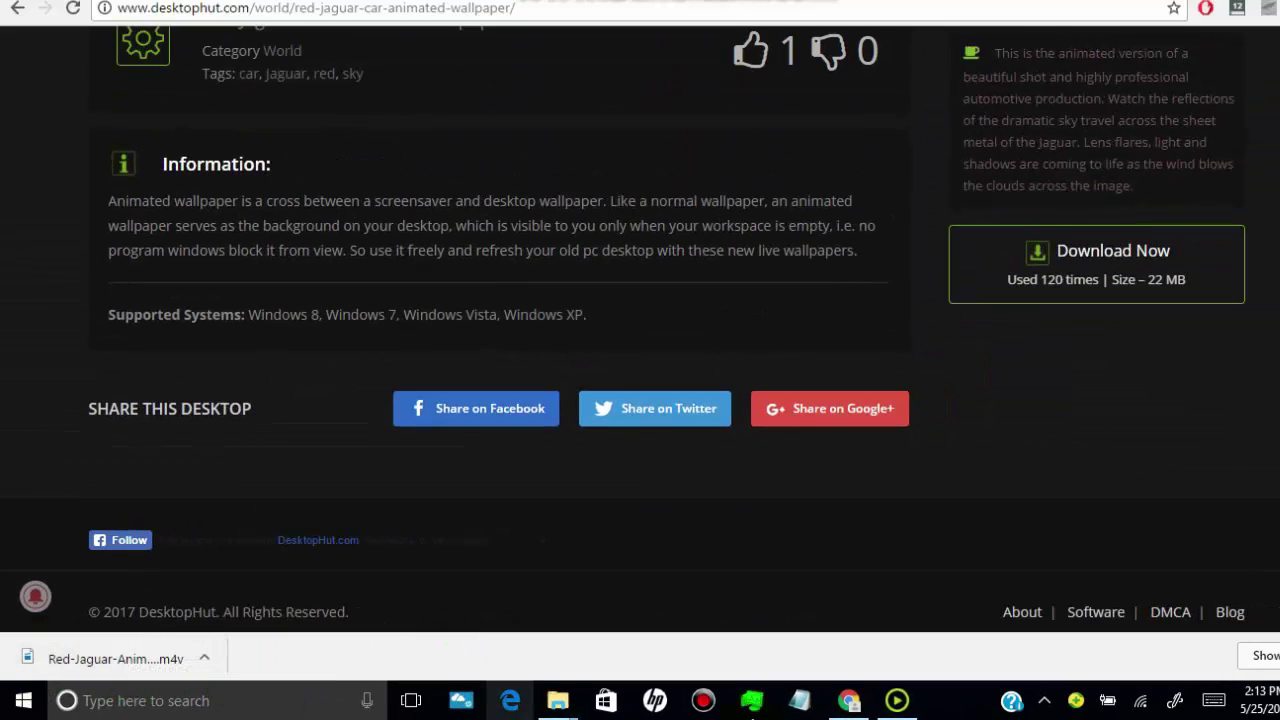
Step: Switch to the DesktopHut app and load the Red-Jaguar-Animated-Wallpaper video from the Downloads folder as the animated wallpaper
click(897, 701)
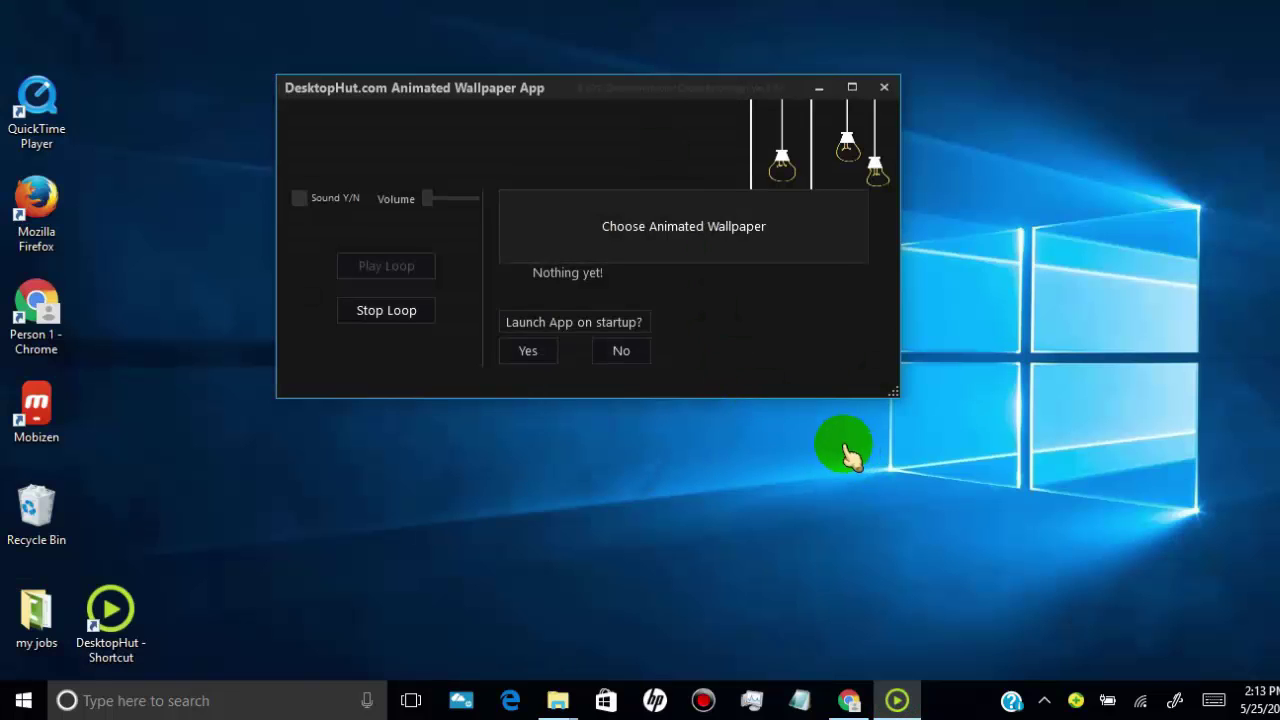
click(697, 230)
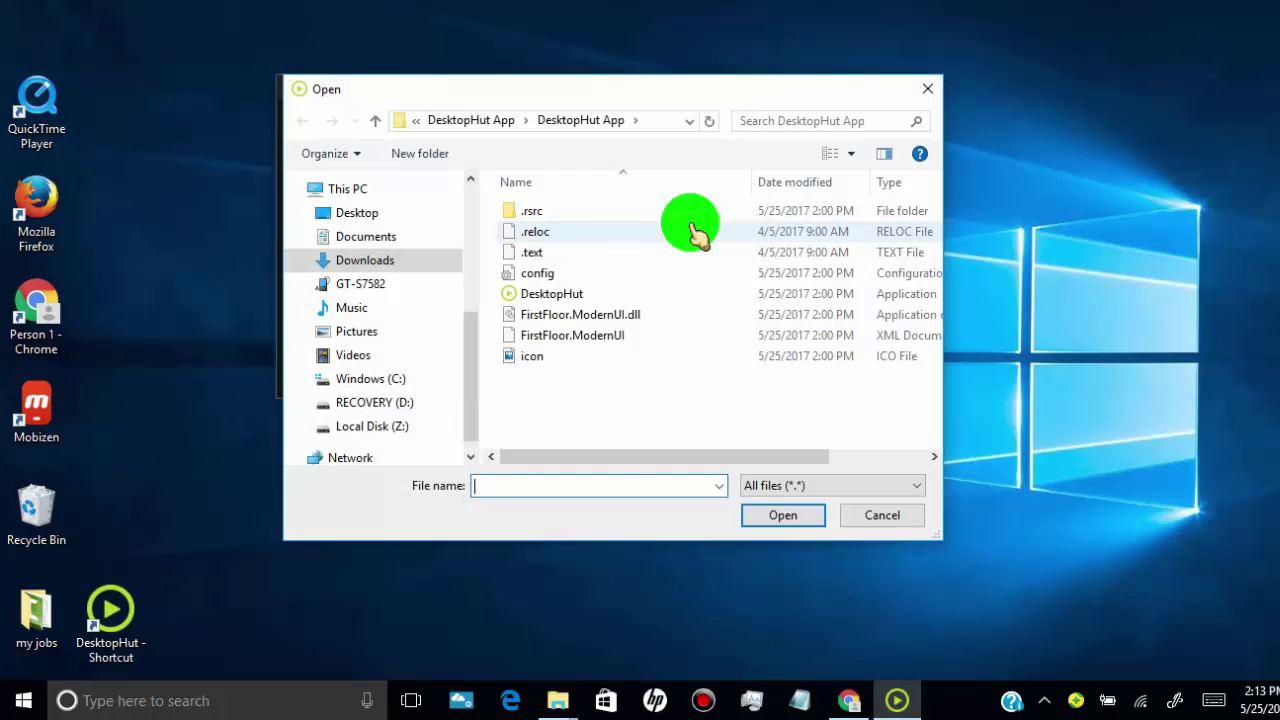
click(385, 262)
drag(934, 195, 934, 406)
click(545, 325)
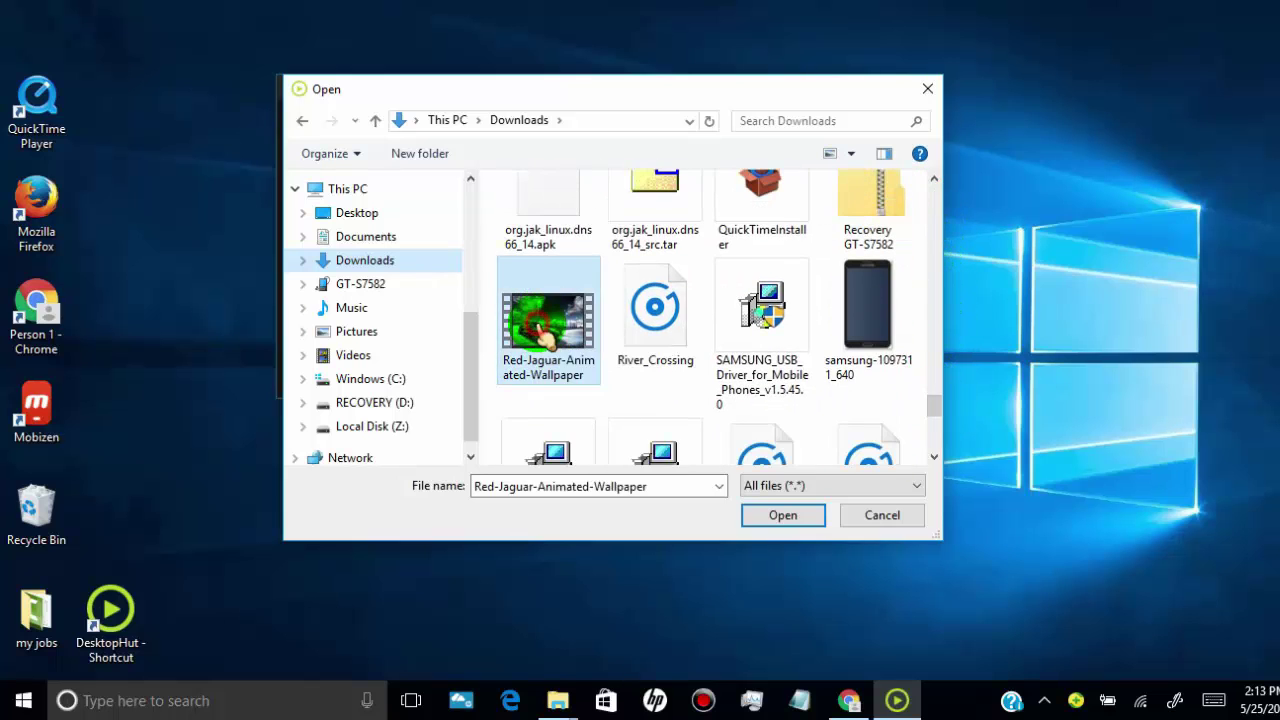
click(778, 518)
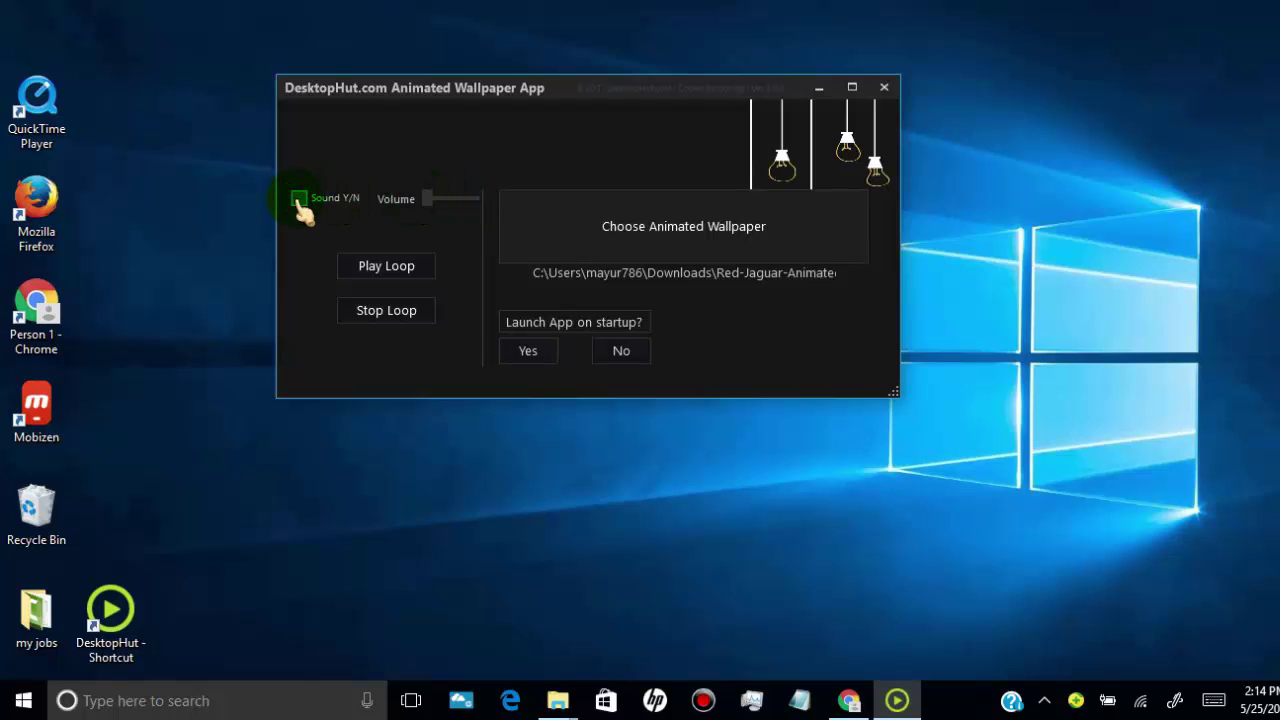
Step: Play the Red Jaguar wallpaper in a loop, reposition the DesktopHut window and minimize it to reveal the desktop
click(400, 268)
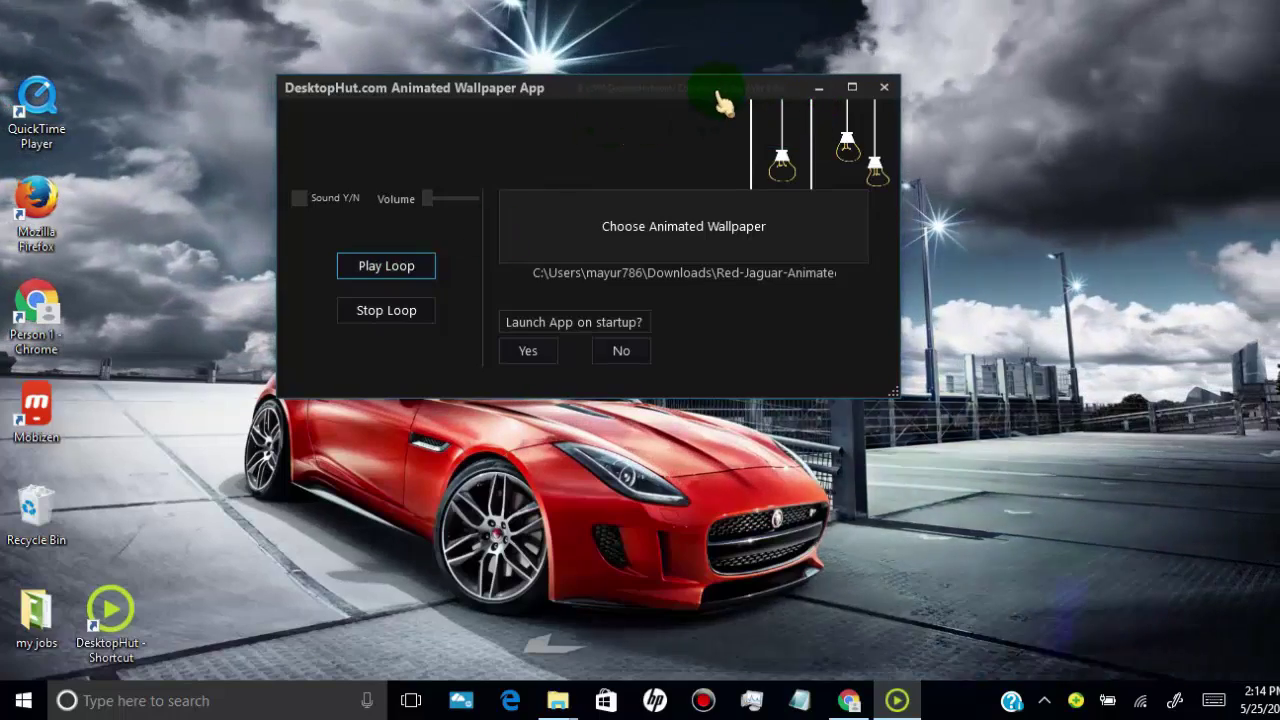
drag(726, 101, 816, 212)
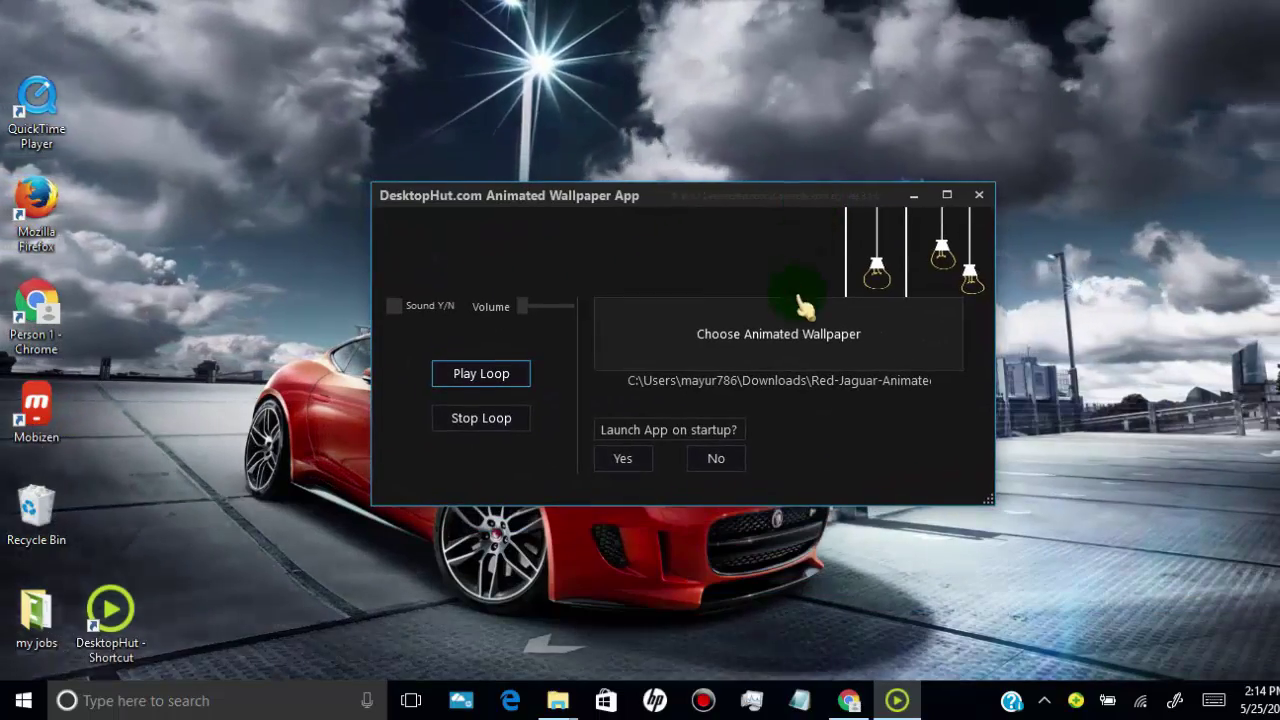
click(913, 195)
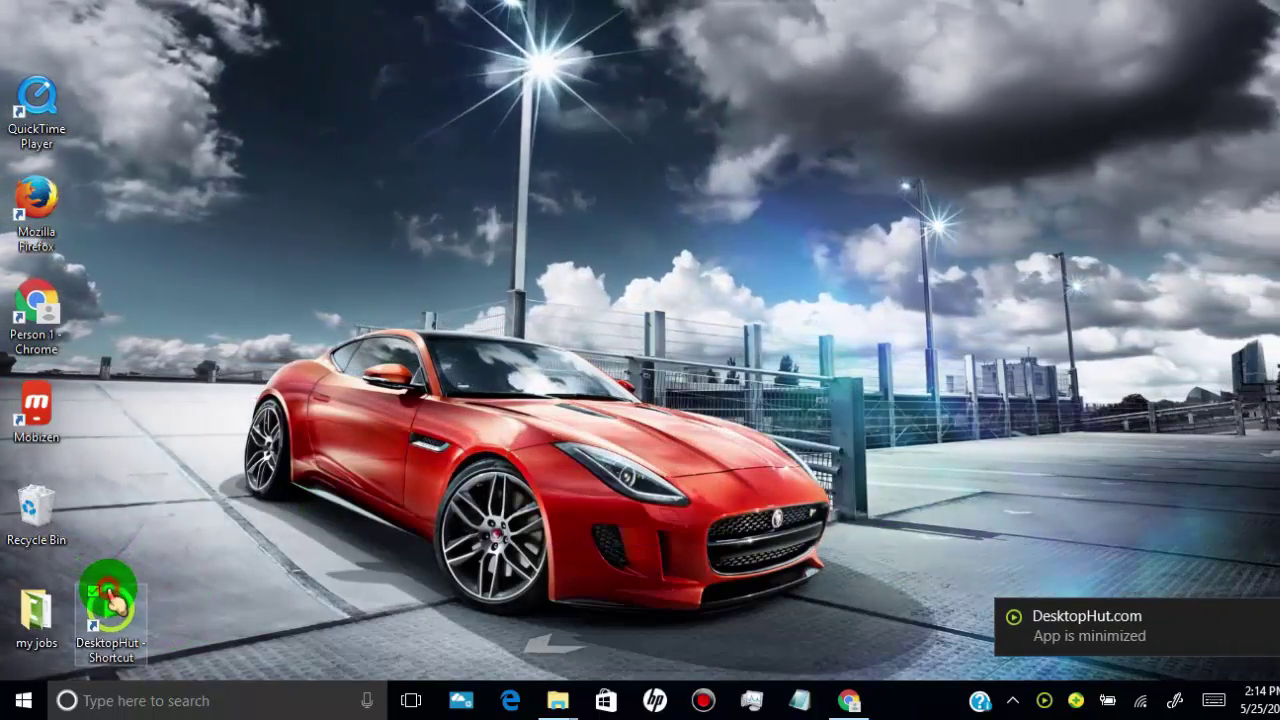
drag(519, 388, 113, 598)
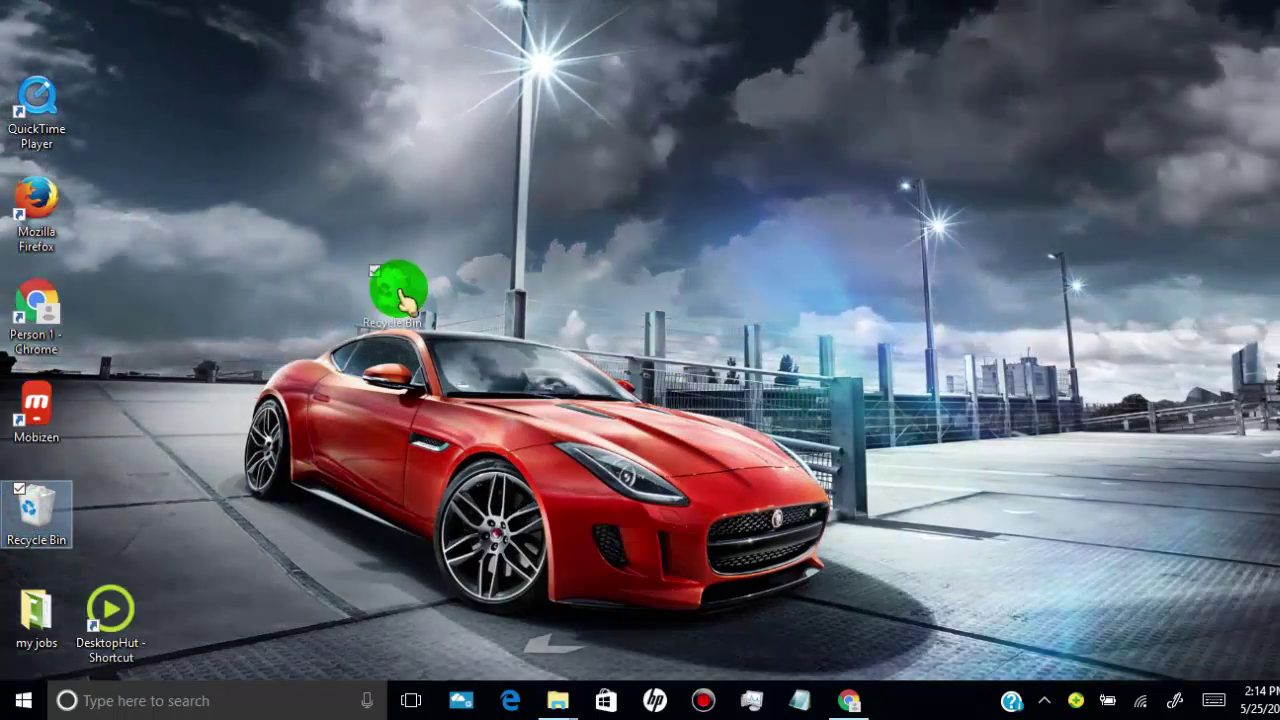
drag(405, 300, 493, 412)
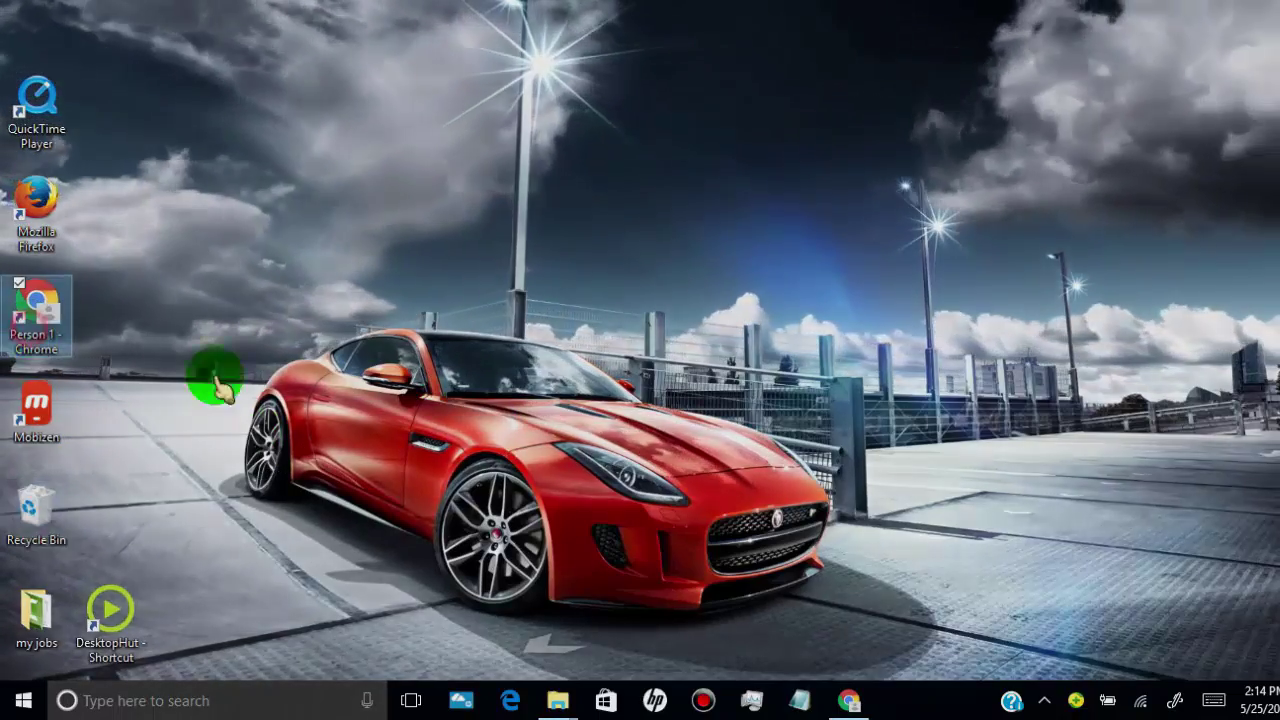
drag(218, 390, 1000, 420)
drag(1000, 416, 598, 396)
drag(124, 310, 64, 315)
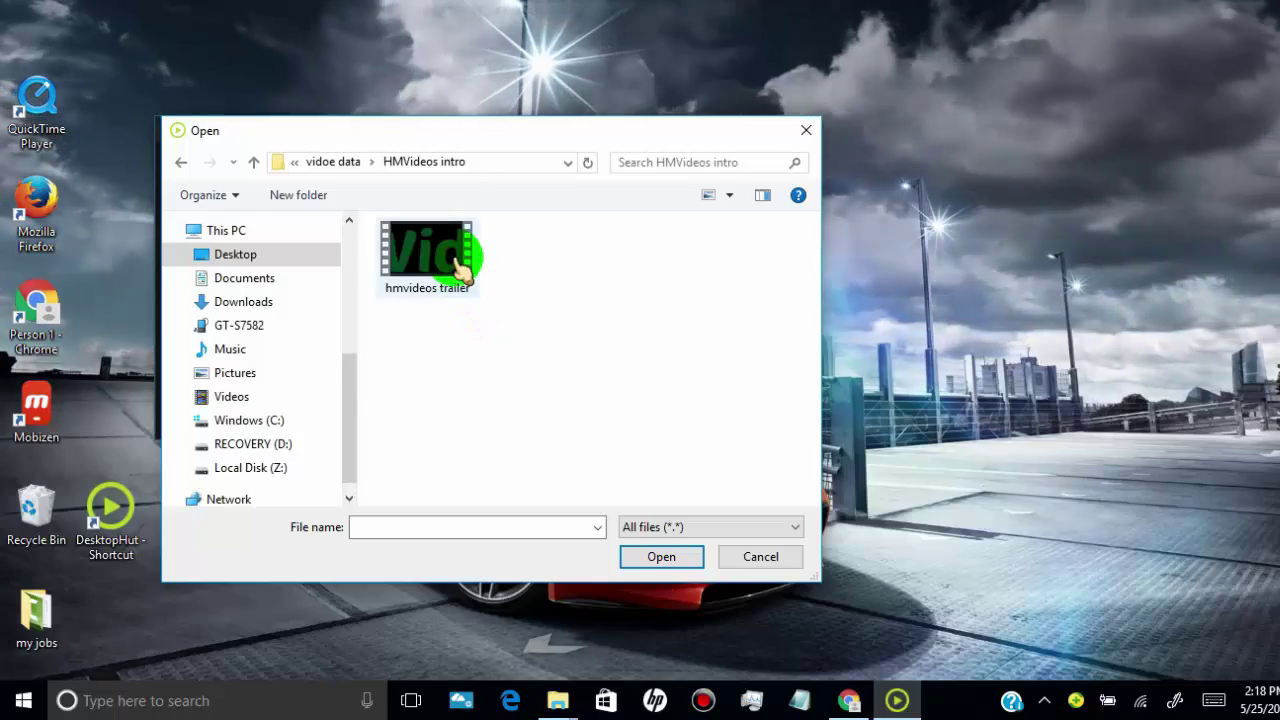
Step: Load the hmvideos trailer from the HMVideos intro folder, play it in a loop as the wallpaper and minimize DesktopHut
click(660, 556)
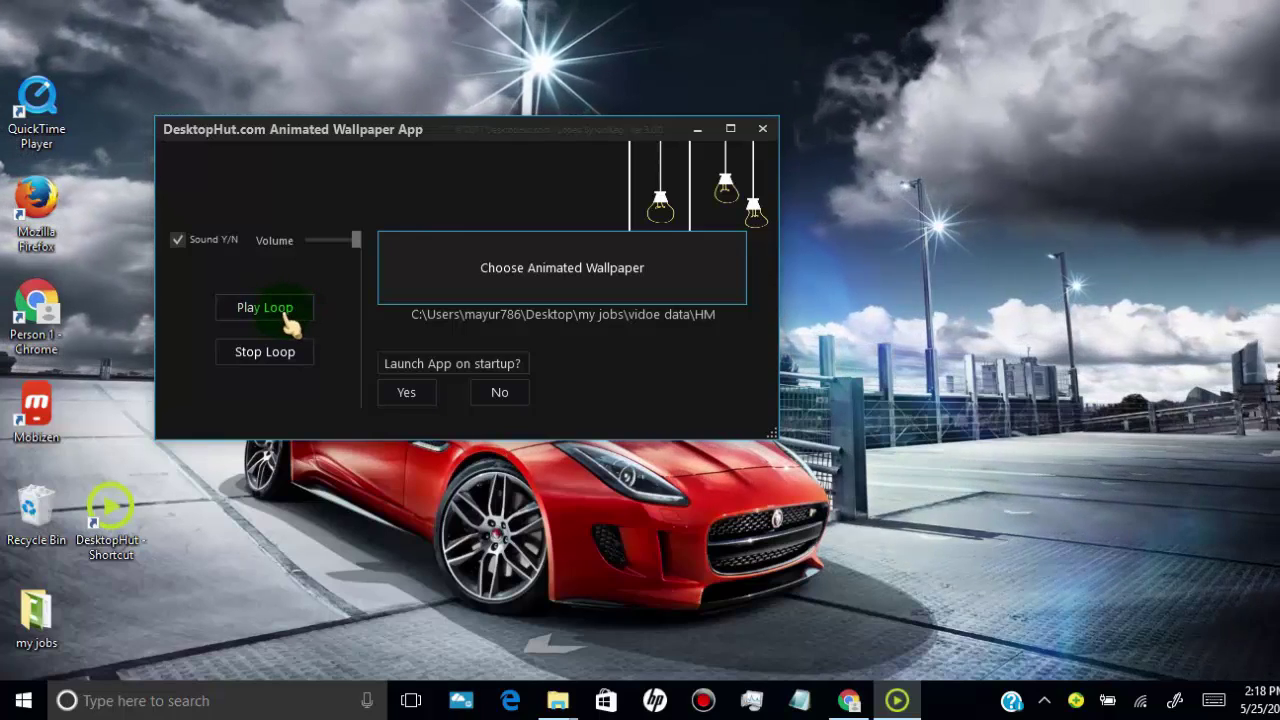
click(255, 311)
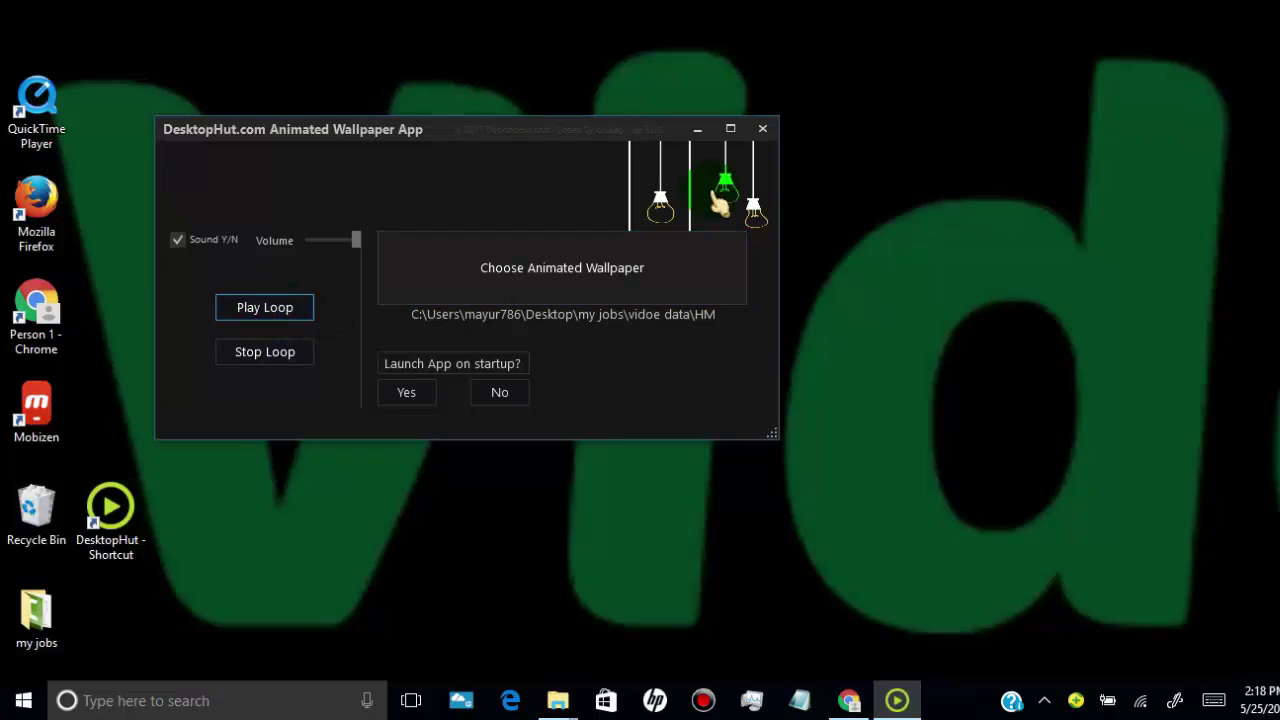
click(702, 129)
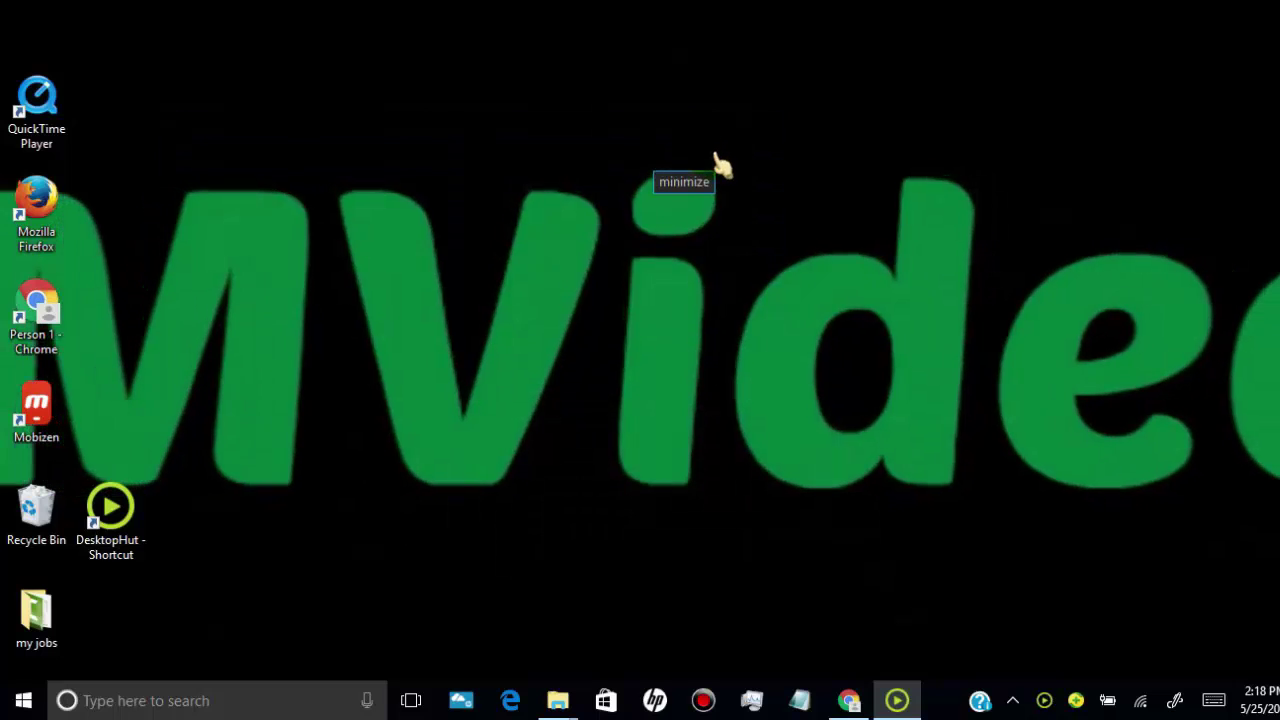